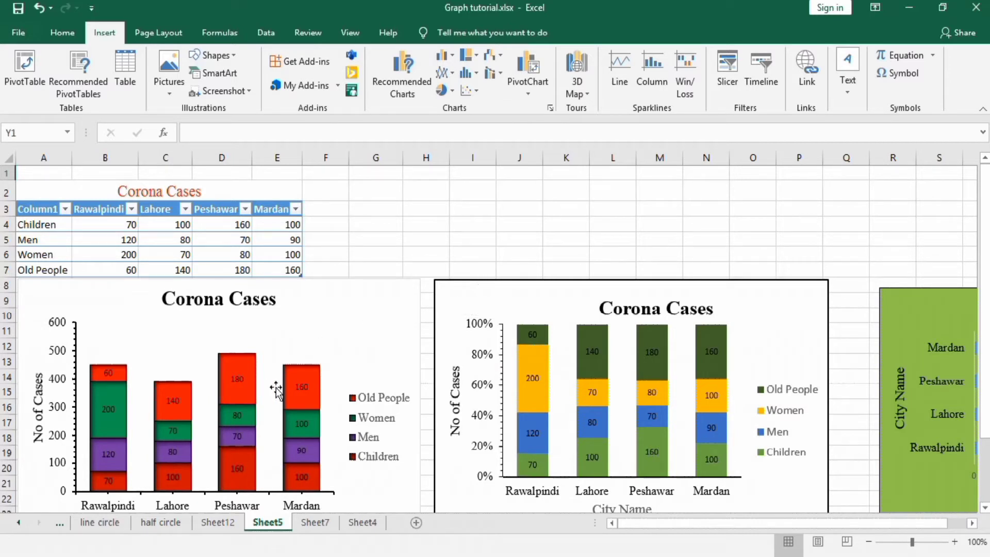
Scroll across Sheet5's example charts, then switch to Sheet7 with the Corona Cases table
{"action": "mouse_move", "coordinate": [297, 379]}
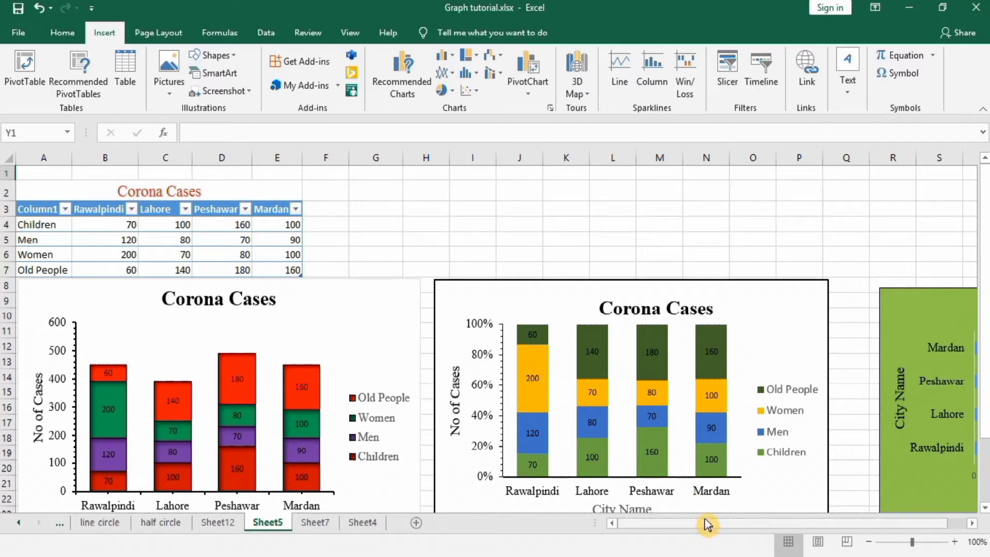
{"action": "left_click_drag", "start_coordinate": [705, 524], "coordinate": [781, 522]}
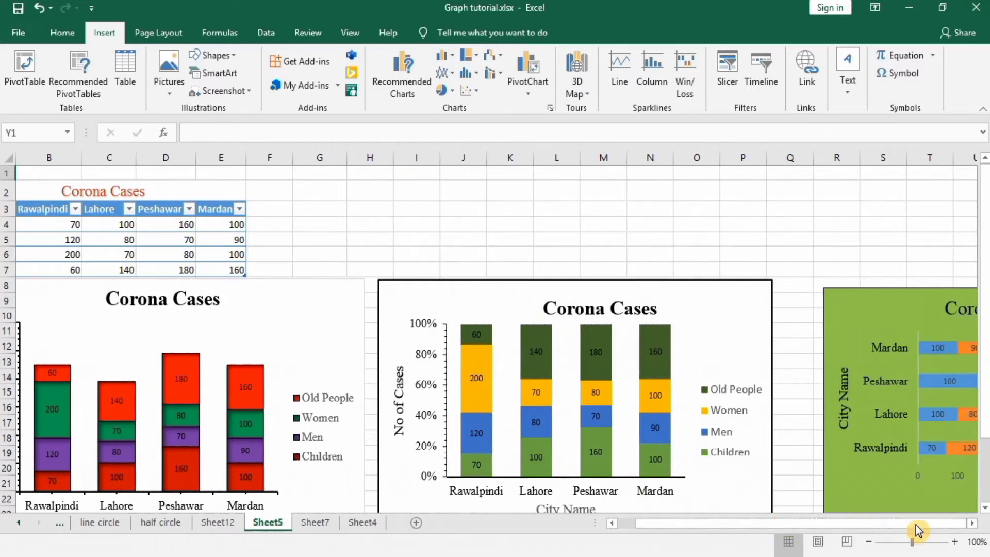
{"action": "left_click", "coordinate": [973, 524]}
{"action": "left_click", "coordinate": [973, 523]}
{"action": "left_click", "coordinate": [973, 523]}
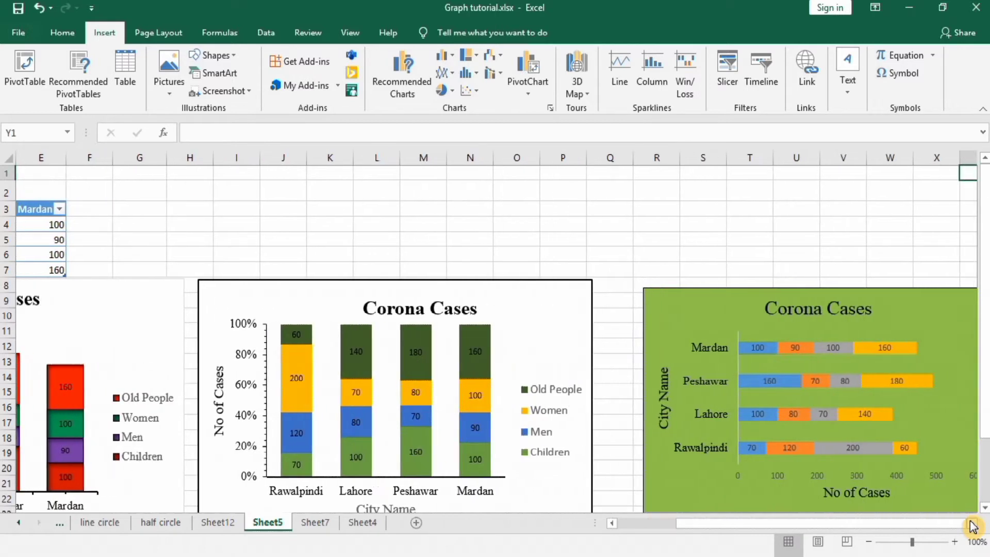
{"action": "left_click", "coordinate": [973, 524]}
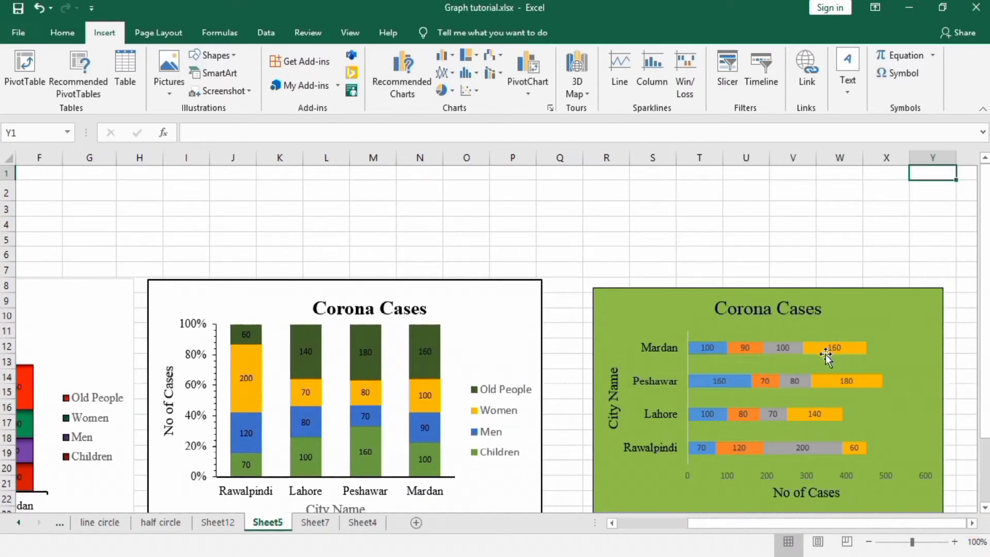
{"action": "left_click_drag", "start_coordinate": [719, 519], "coordinate": [640, 522]}
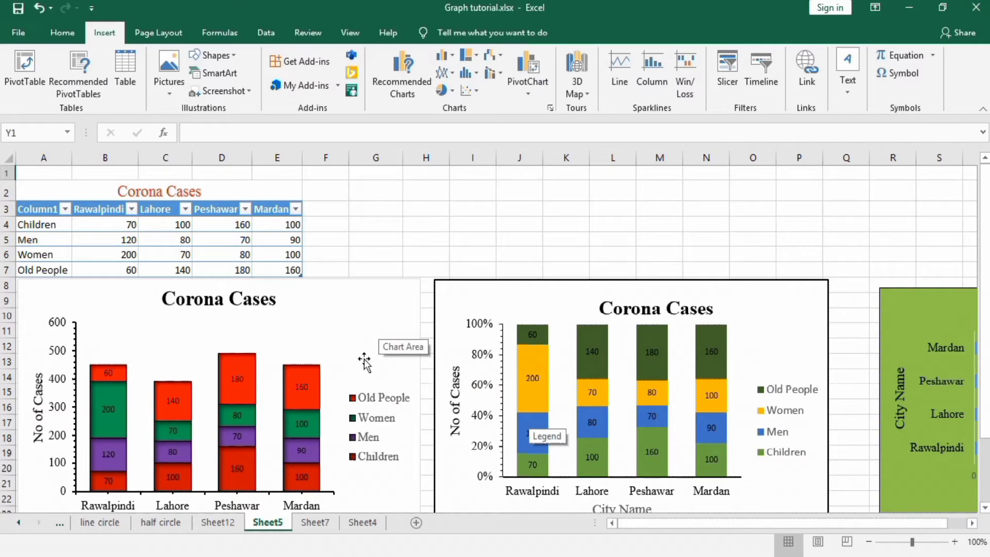
{"action": "left_click", "coordinate": [315, 523]}
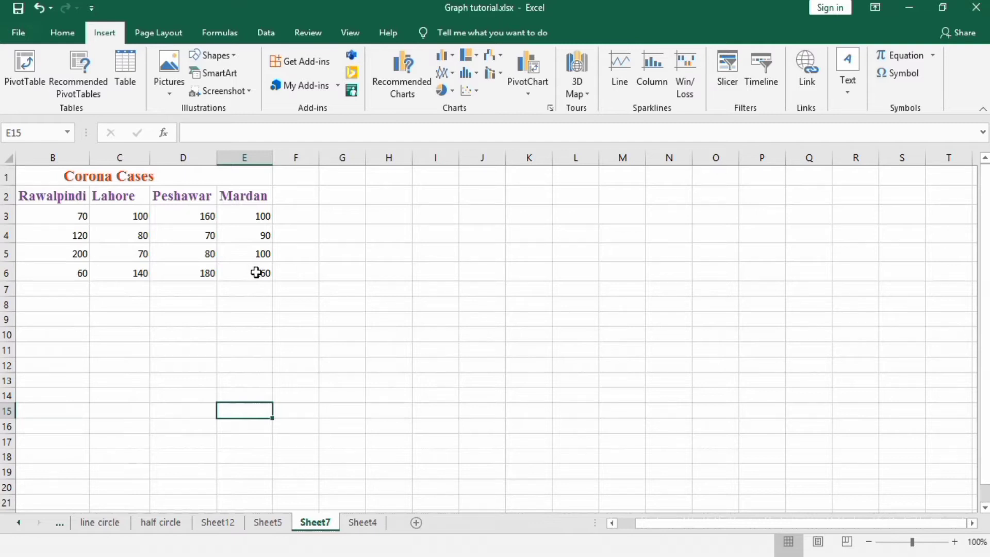
Insert a stacked column chart of A2:E6, move it below the table, and reselect the data
{"action": "left_click", "coordinate": [256, 273]}
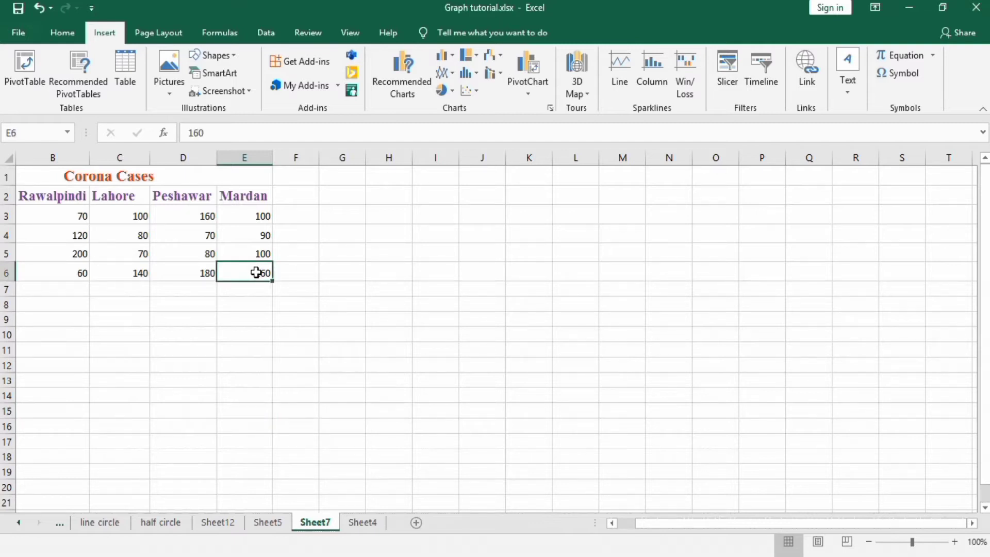
{"action": "left_click_drag", "start_coordinate": [249, 272], "coordinate": [27, 200]}
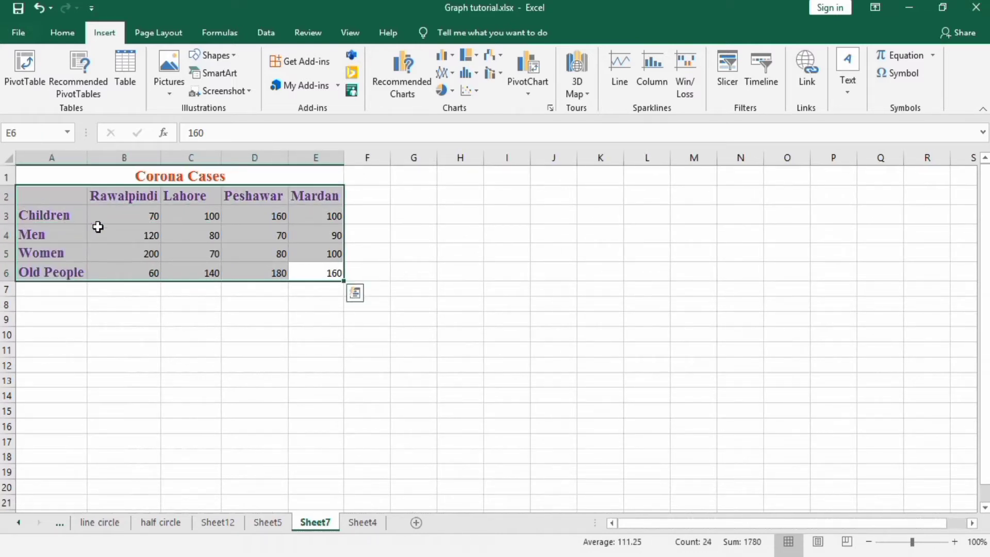
{"action": "left_click", "coordinate": [449, 54]}
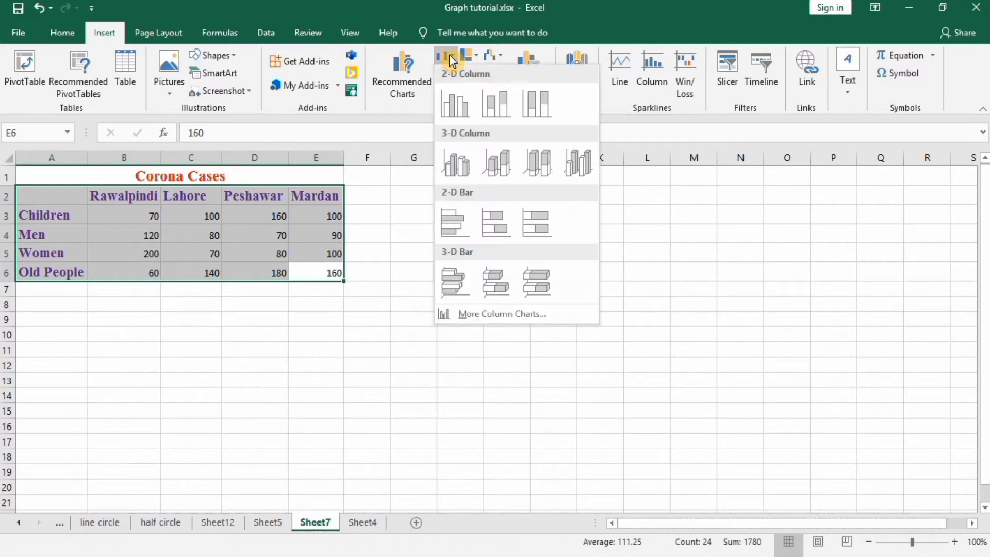
{"action": "left_click", "coordinate": [500, 104]}
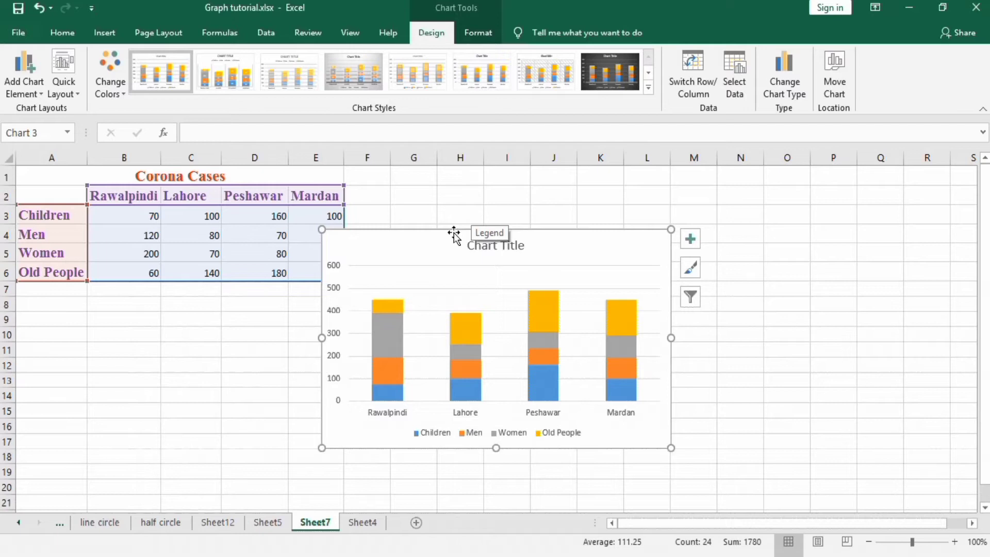
{"action": "left_click_drag", "start_coordinate": [447, 237], "coordinate": [192, 301]}
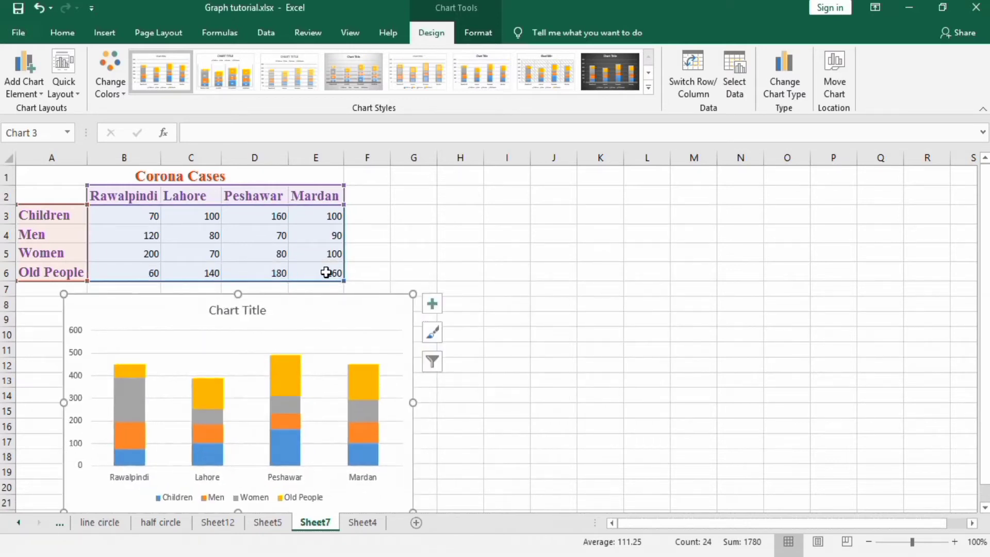
{"action": "left_click", "coordinate": [328, 272]}
{"action": "left_click_drag", "start_coordinate": [285, 273], "coordinate": [67, 202]}
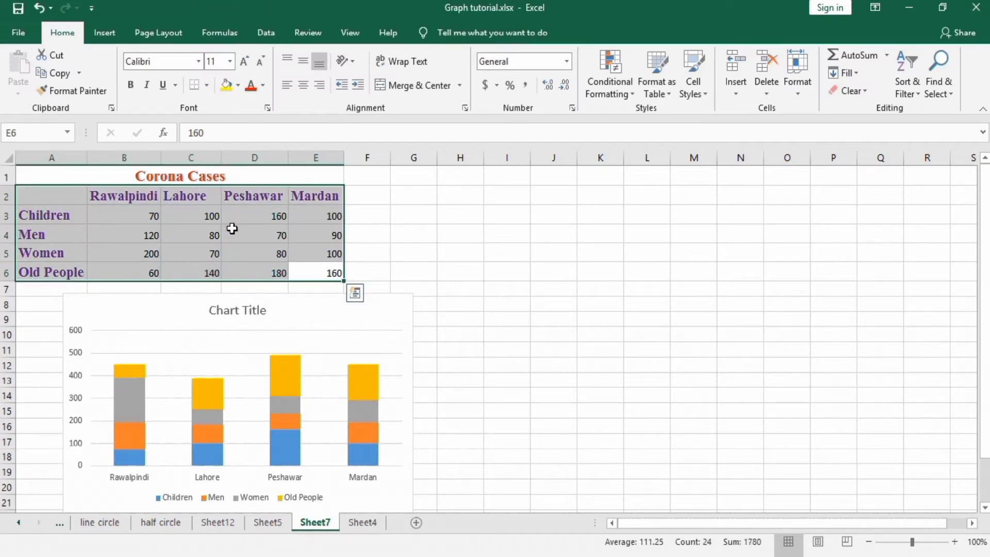
Insert a 100% stacked column chart of the table and place it right of the first chart
{"action": "left_click", "coordinate": [111, 34]}
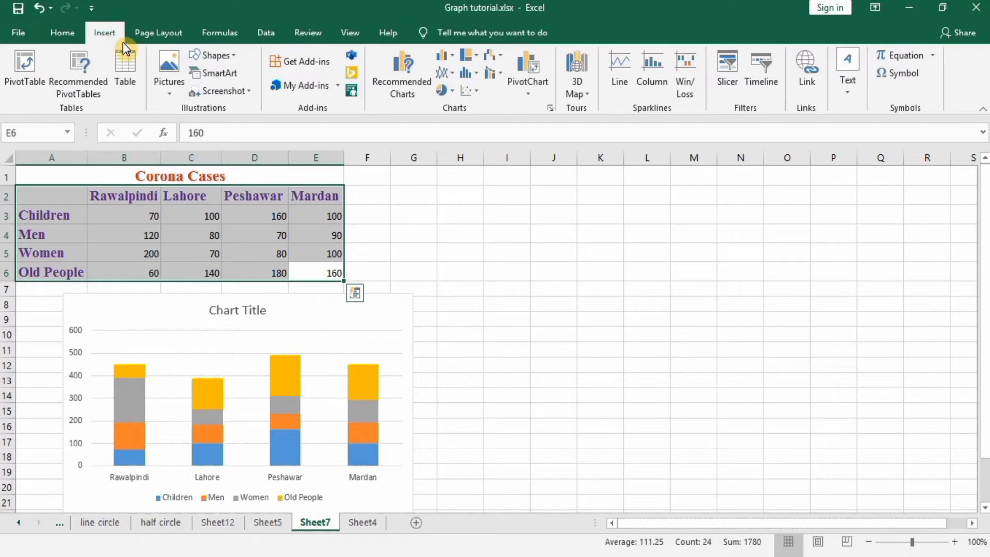
{"action": "left_click", "coordinate": [452, 57]}
{"action": "left_click", "coordinate": [537, 102]}
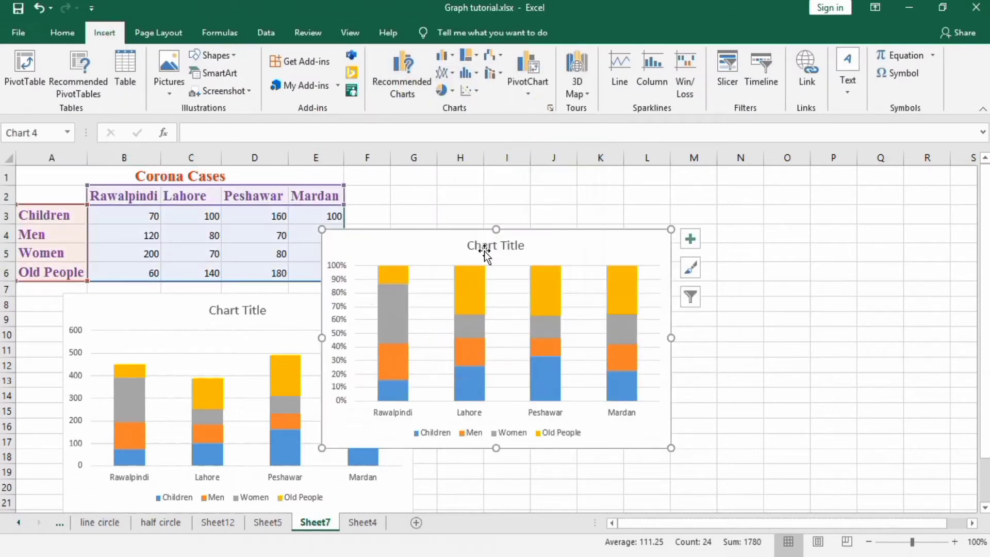
{"action": "left_click_drag", "start_coordinate": [452, 239], "coordinate": [544, 268]}
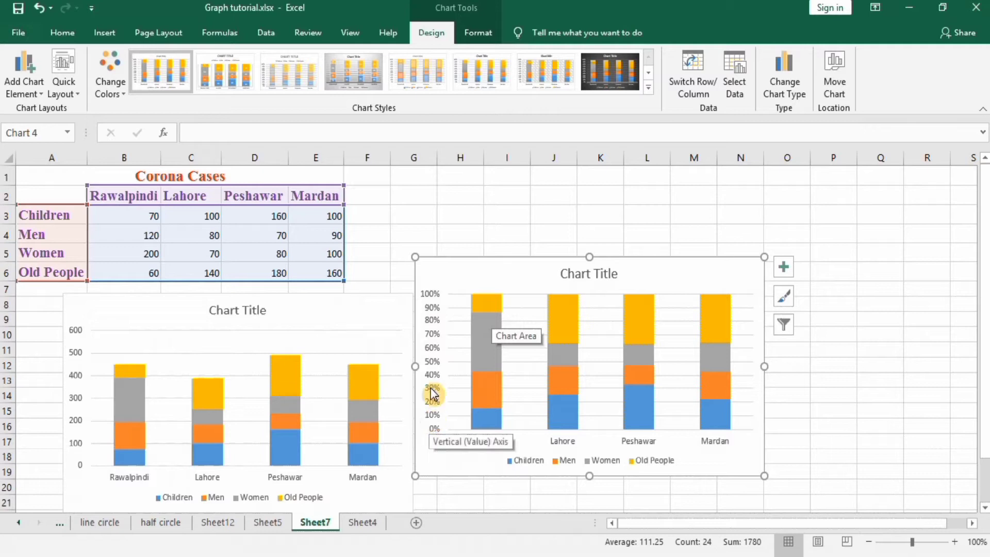
{"action": "left_click_drag", "start_coordinate": [459, 267], "coordinate": [476, 291]}
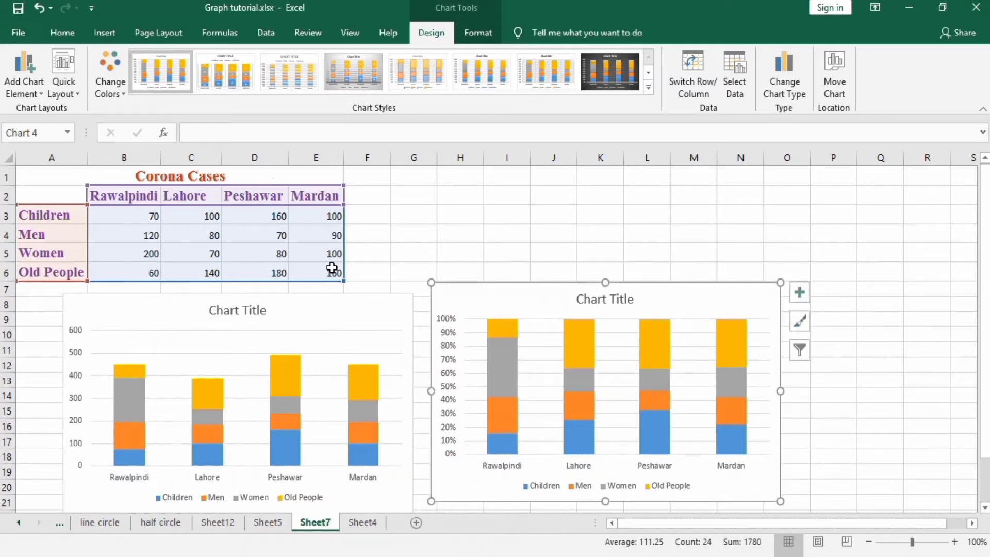
{"action": "left_click_drag", "start_coordinate": [332, 272], "coordinate": [71, 195]}
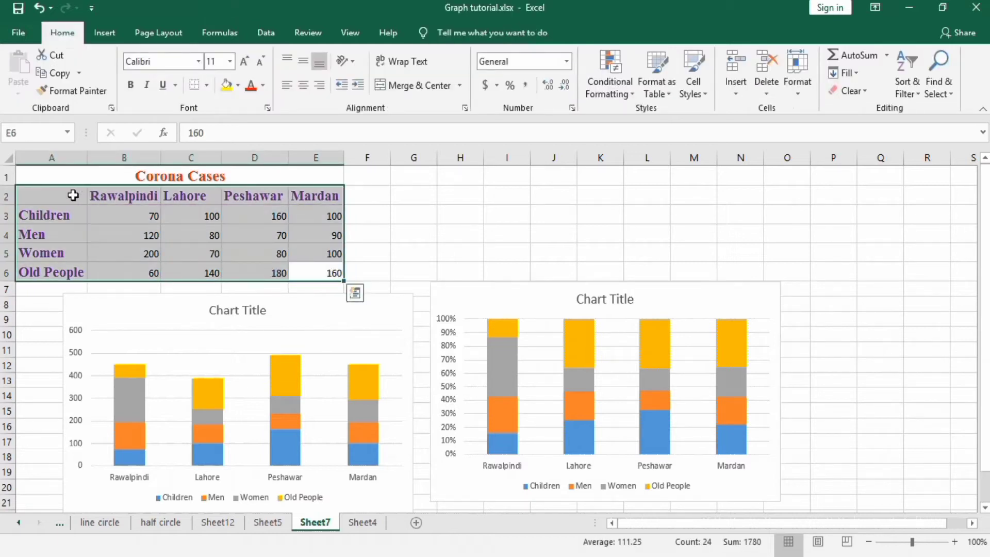
Add then delete a stacked bar chart, and delete the 100% stacked column chart
{"action": "left_click", "coordinate": [108, 36]}
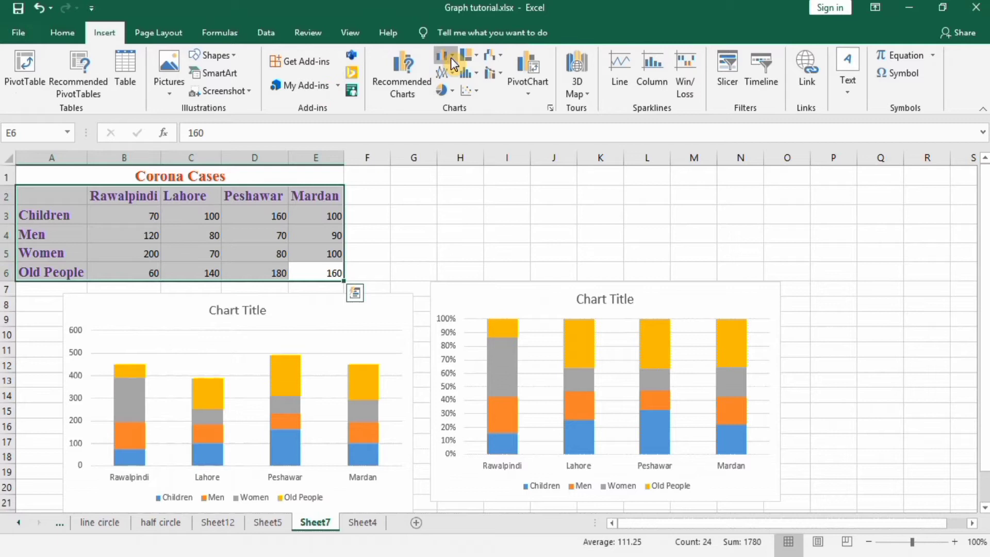
{"action": "left_click", "coordinate": [450, 57]}
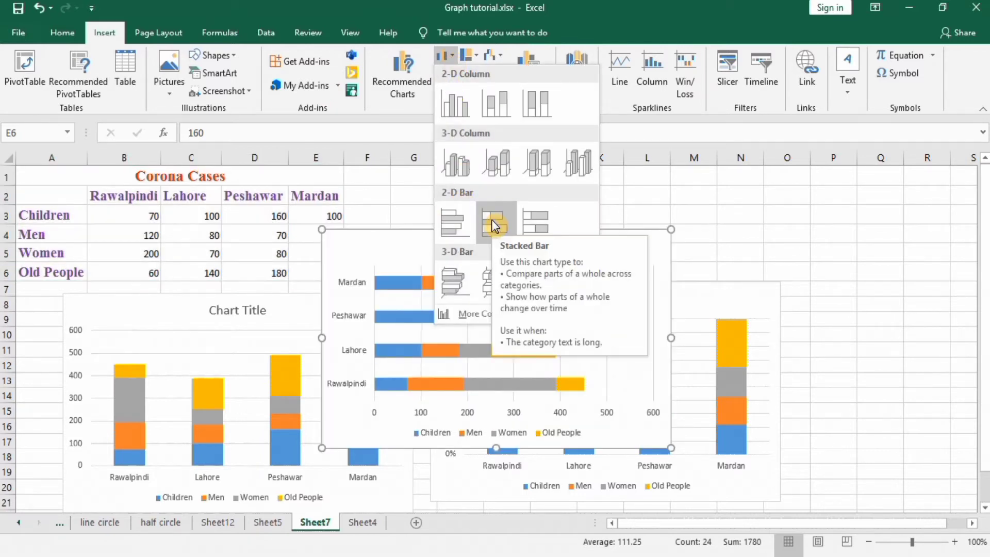
{"action": "left_click", "coordinate": [491, 219]}
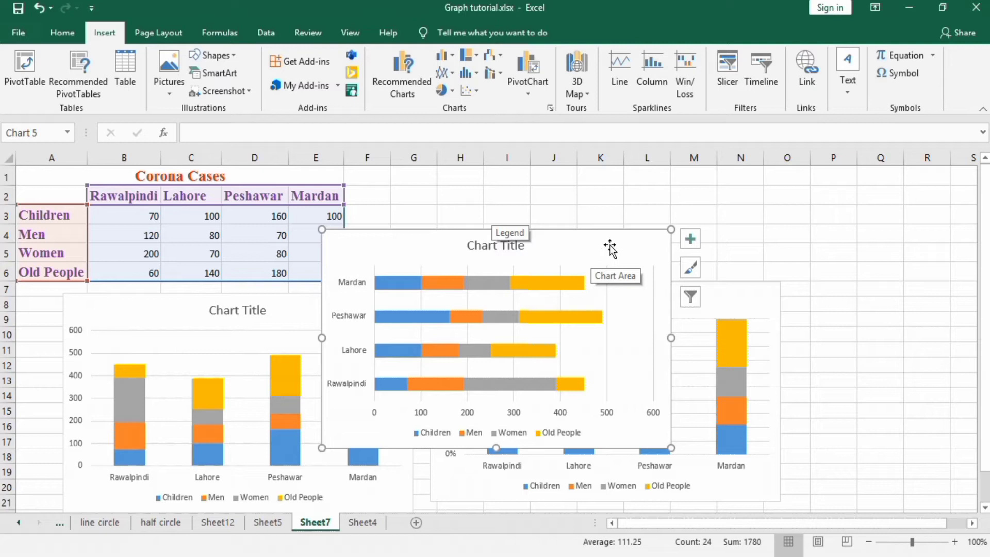
{"action": "key", "text": "Delete"}
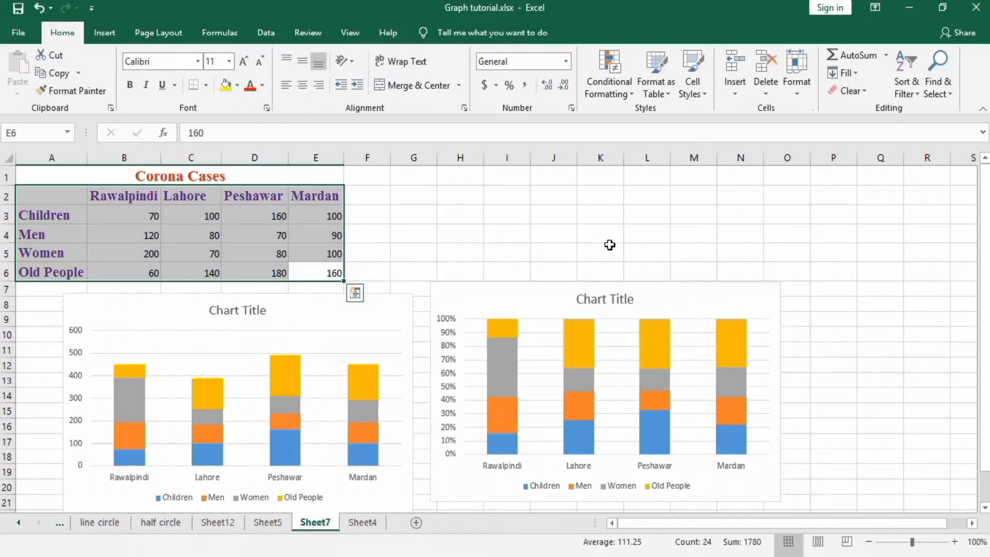
{"action": "left_click", "coordinate": [645, 298]}
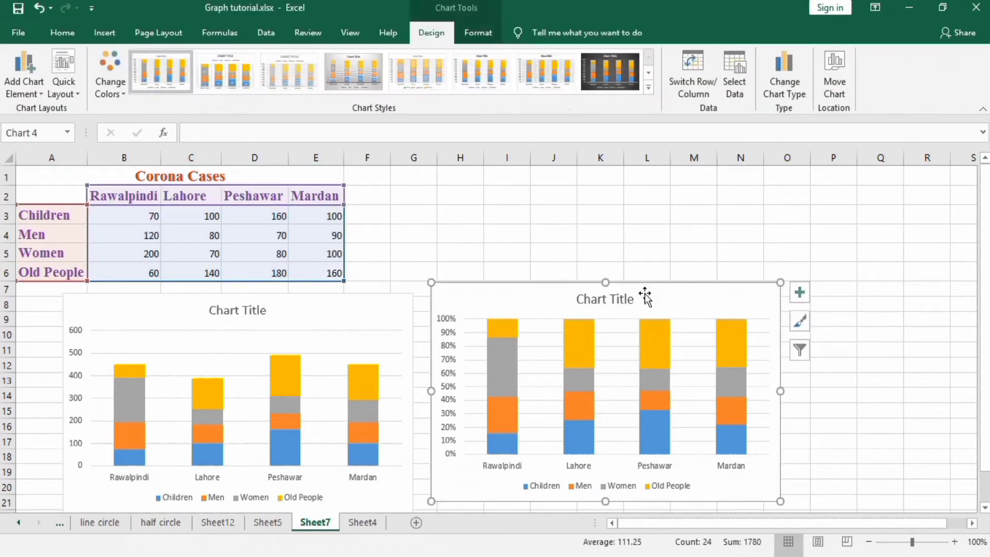
{"action": "key", "text": "Delete"}
Move the stacked column chart up beside the table and enlarge it wider and taller
{"action": "left_click", "coordinate": [384, 305]}
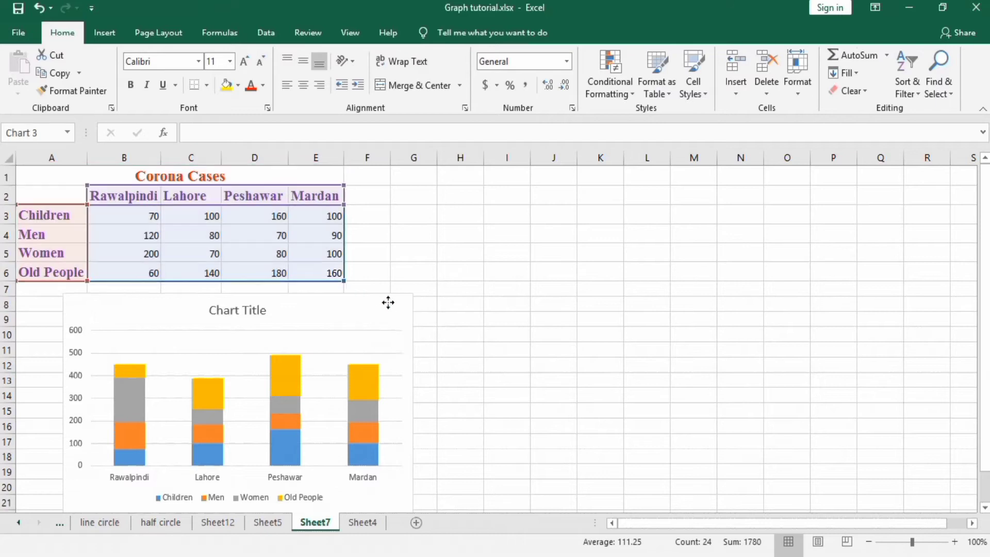
{"action": "mouse_move", "coordinate": [358, 301]}
{"action": "left_mouse_down"}
{"action": "mouse_move", "coordinate": [586, 269]}
{"action": "mouse_move", "coordinate": [687, 210]}
{"action": "mouse_move", "coordinate": [679, 195]}
{"action": "left_mouse_up"}
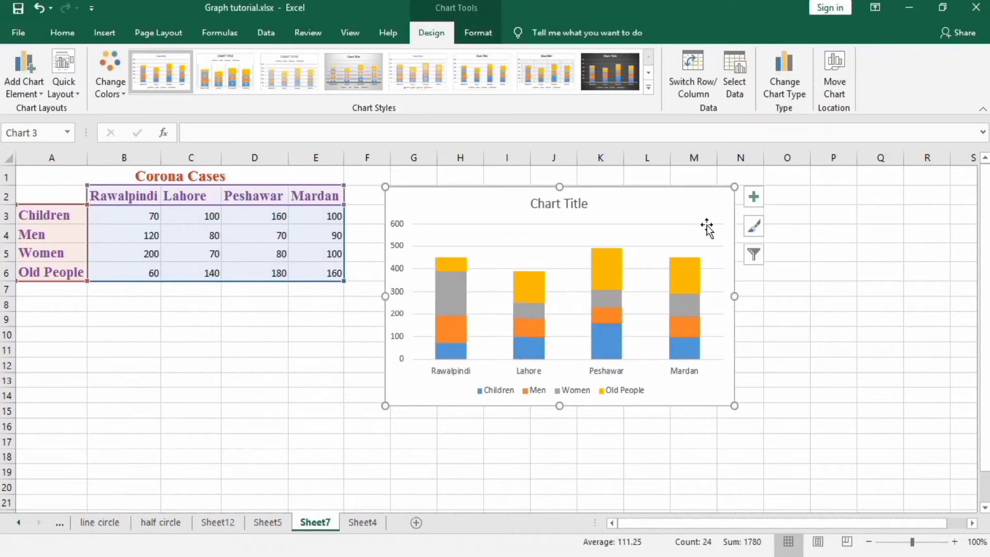
{"action": "left_click_drag", "start_coordinate": [735, 295], "coordinate": [809, 281]}
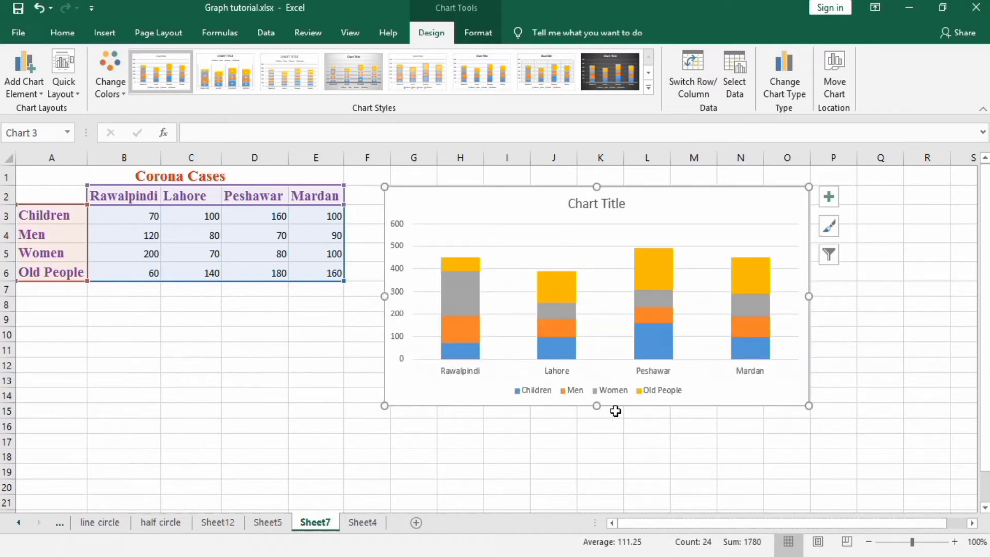
{"action": "left_click_drag", "start_coordinate": [597, 410], "coordinate": [596, 469]}
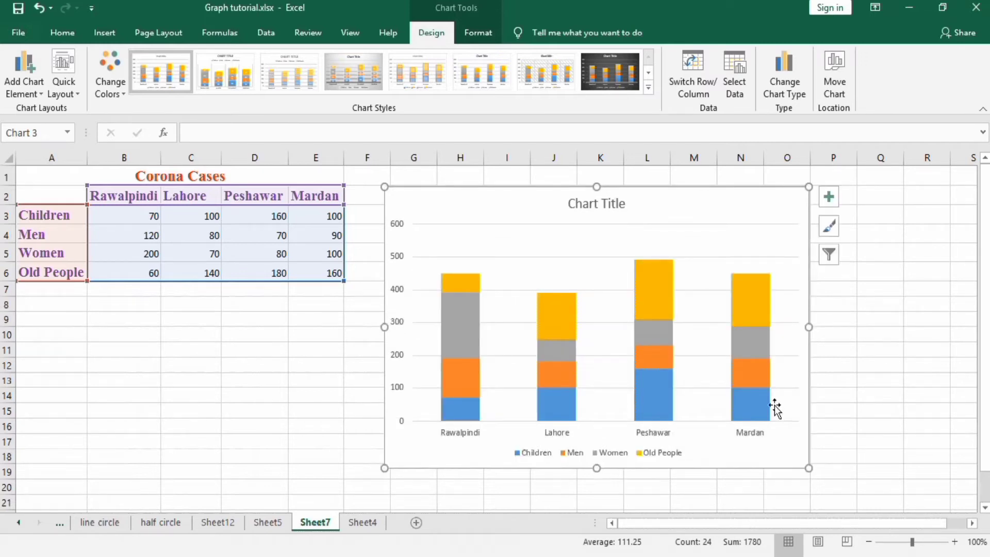
{"action": "left_click_drag", "start_coordinate": [811, 326], "coordinate": [816, 325]}
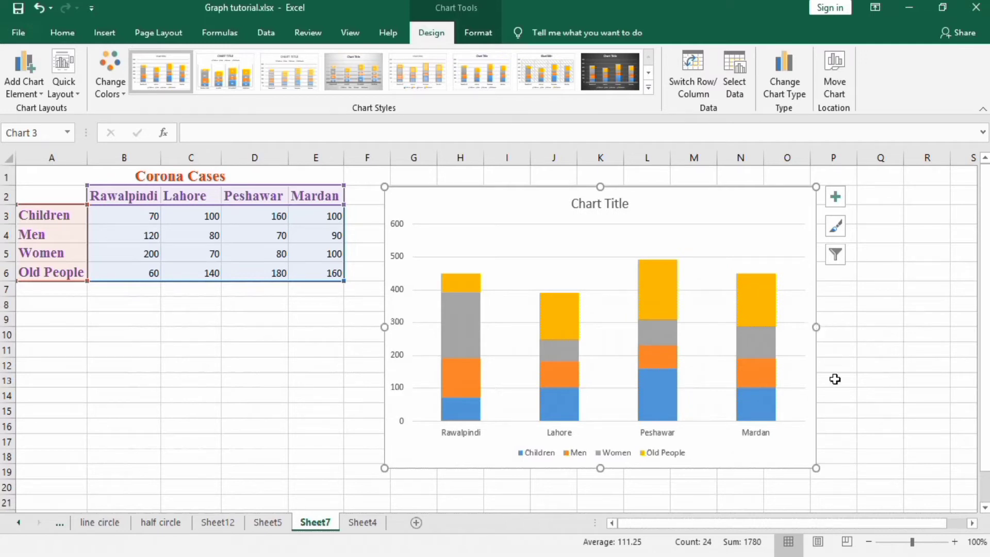
Add axis titles and data labels to the chart
{"action": "left_click", "coordinate": [836, 197]}
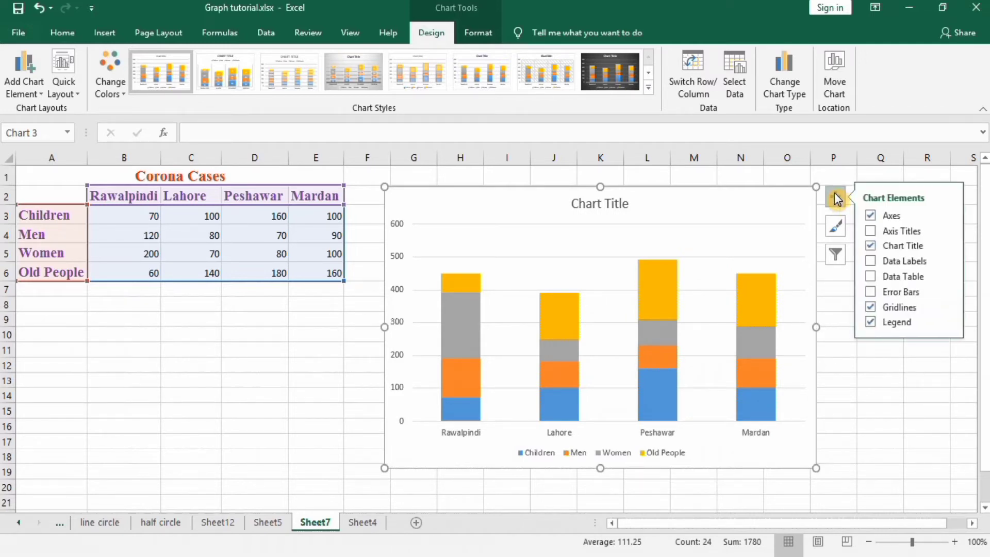
{"action": "left_click", "coordinate": [871, 234]}
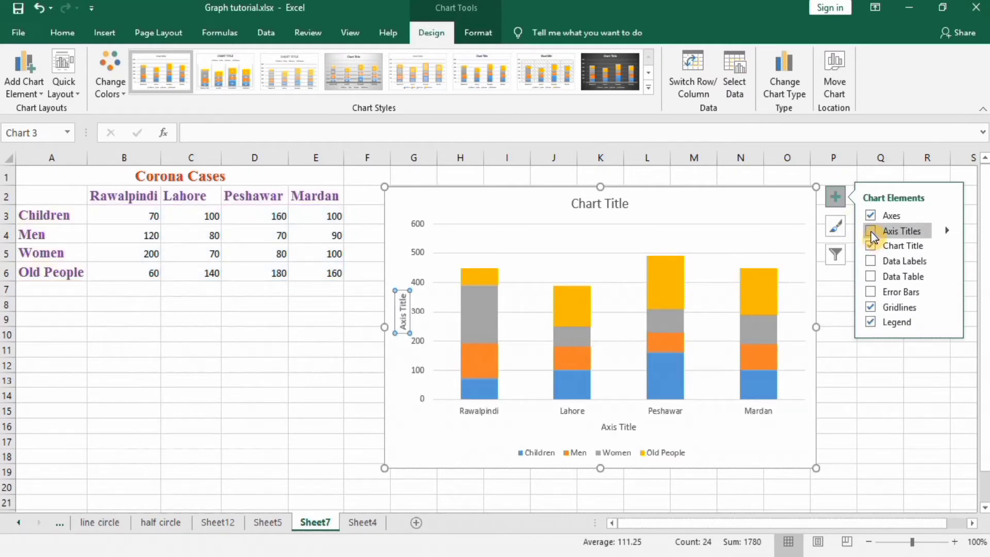
{"action": "left_click", "coordinate": [870, 261]}
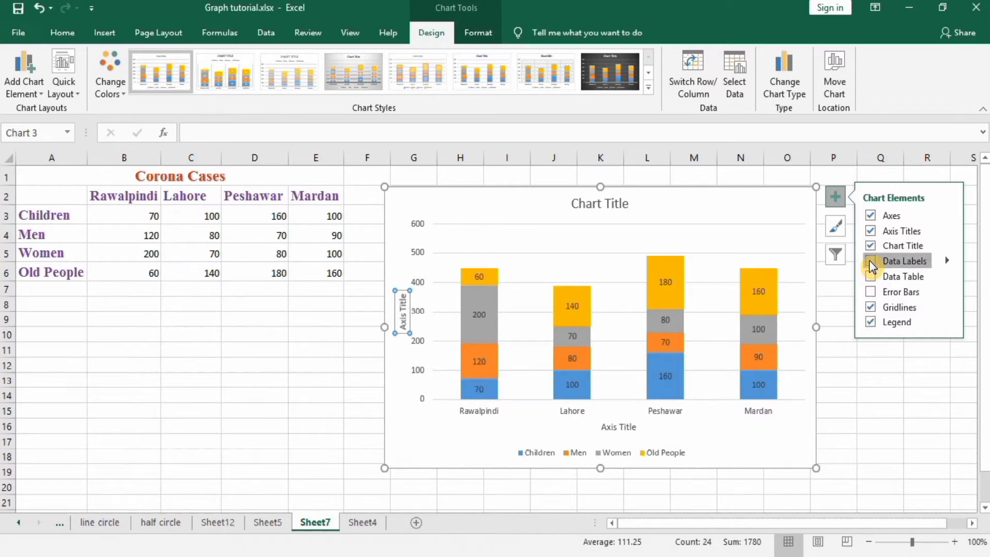
{"action": "left_click", "coordinate": [861, 432]}
{"action": "left_click", "coordinate": [860, 432]}
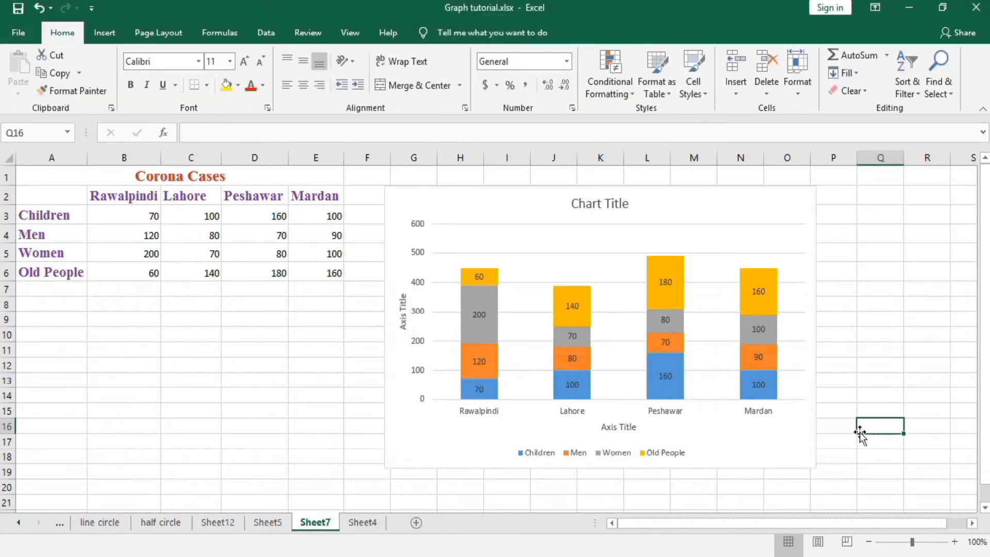
Change the chart title text to Corona Cases
{"action": "left_click", "coordinate": [602, 203]}
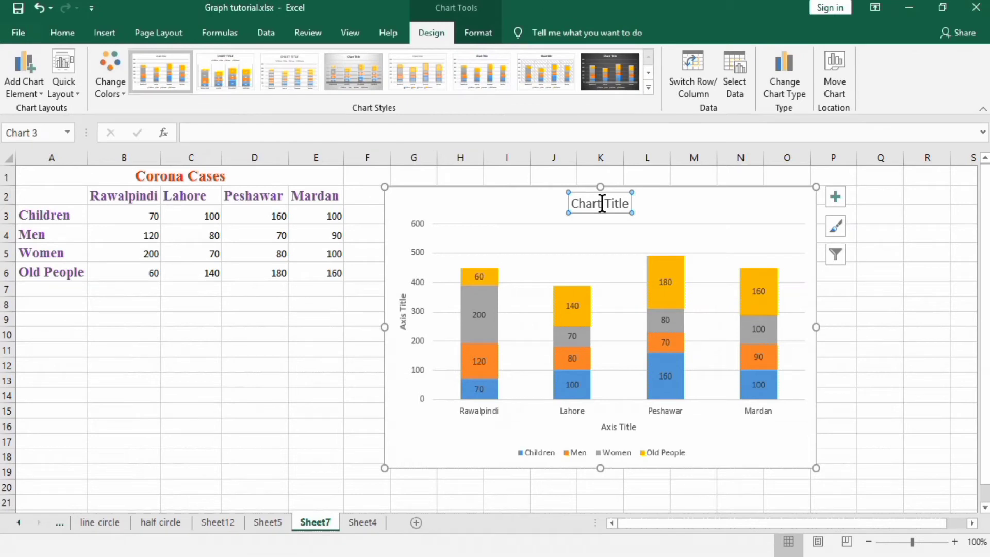
{"action": "left_click", "coordinate": [291, 133]}
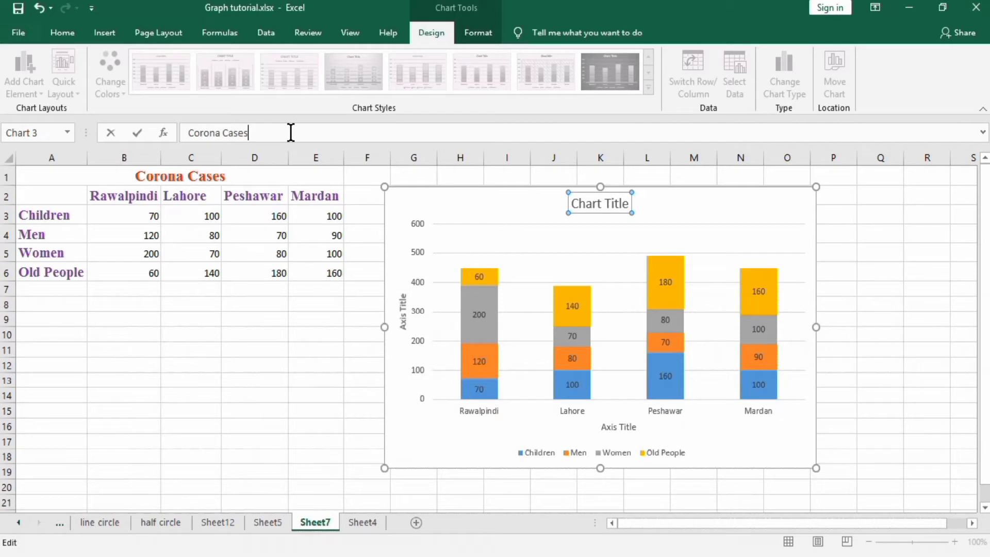
{"action": "key", "text": "Return"}
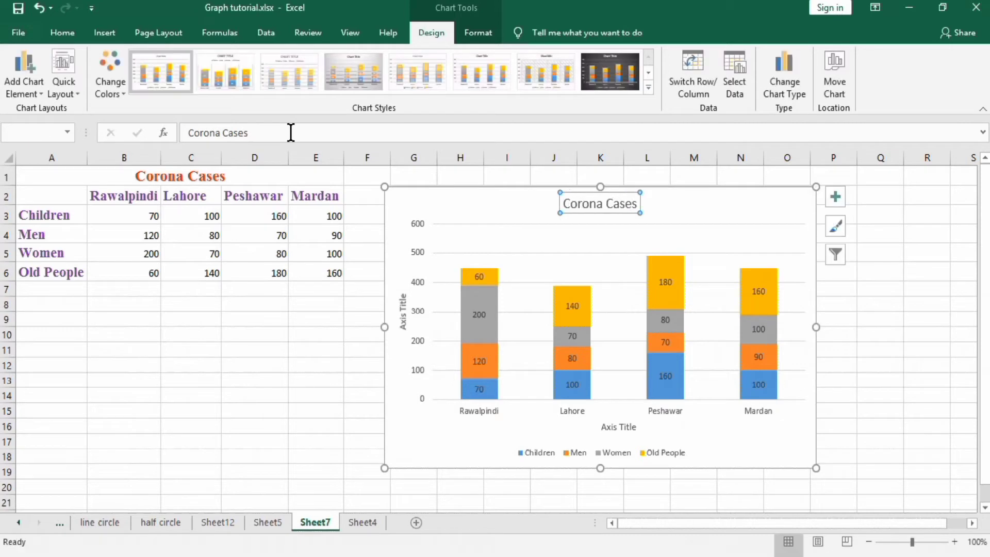
Format the chart title as bold, black, 18-point Times New Roman
{"action": "left_click", "coordinate": [73, 31]}
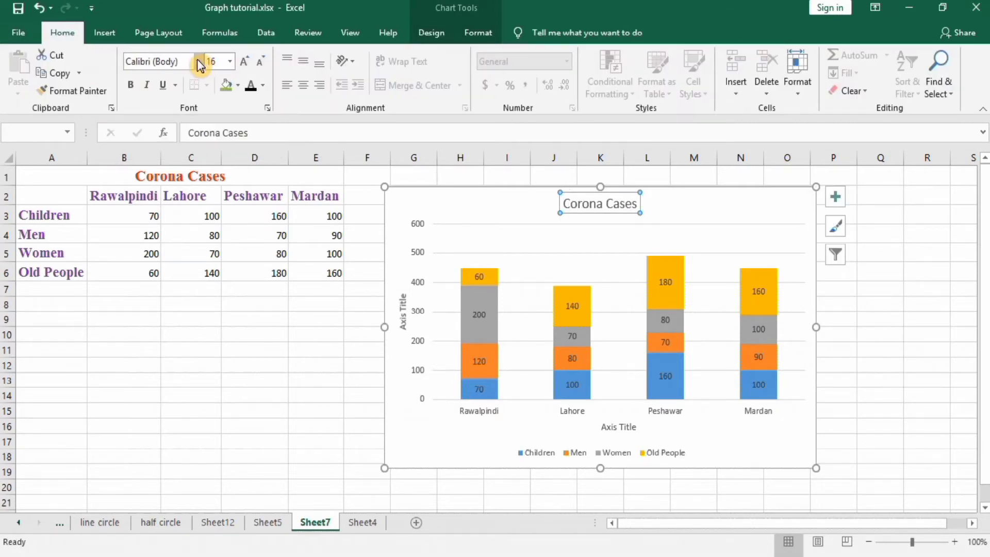
{"action": "left_click", "coordinate": [199, 61]}
{"action": "left_click", "coordinate": [195, 151]}
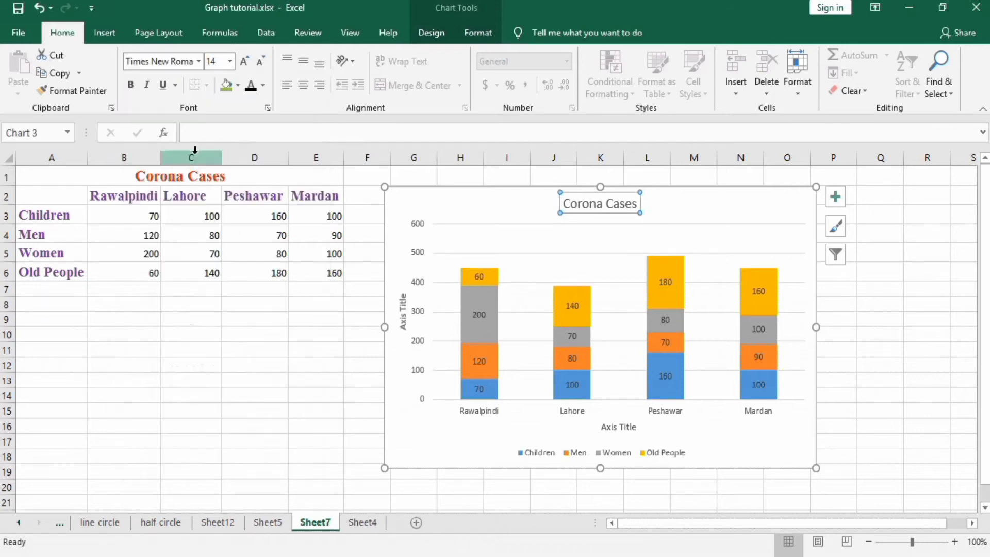
{"action": "left_click", "coordinate": [229, 61]}
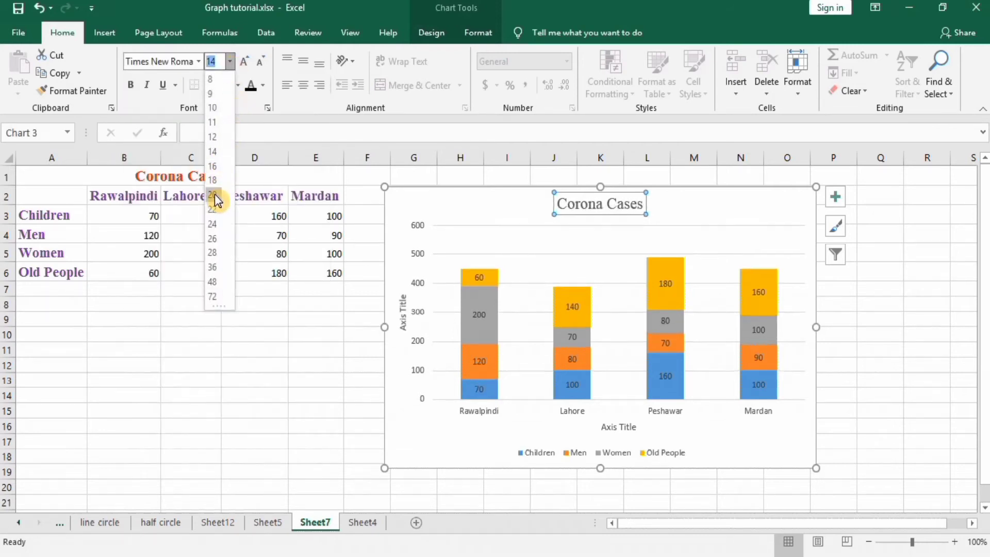
{"action": "left_click", "coordinate": [215, 196]}
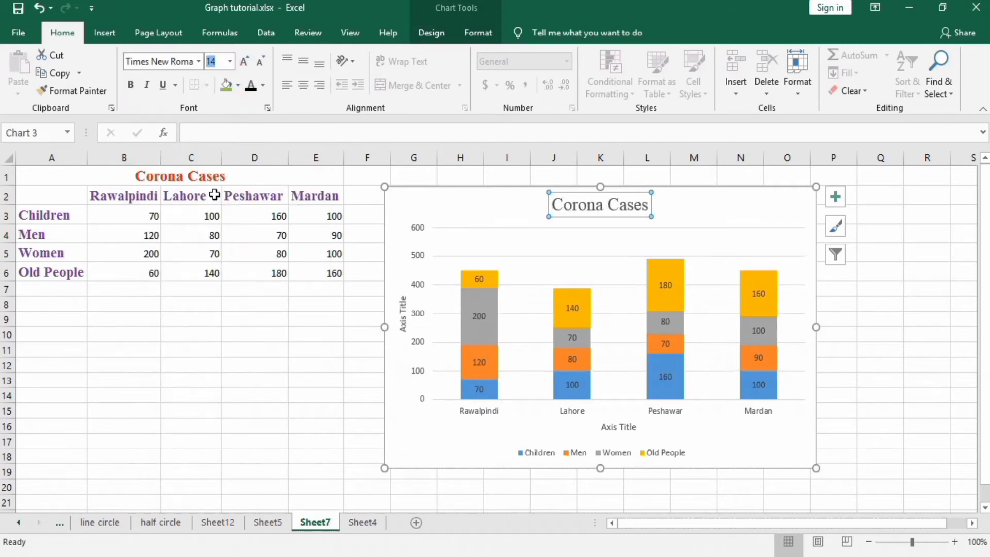
{"action": "left_click", "coordinate": [130, 85]}
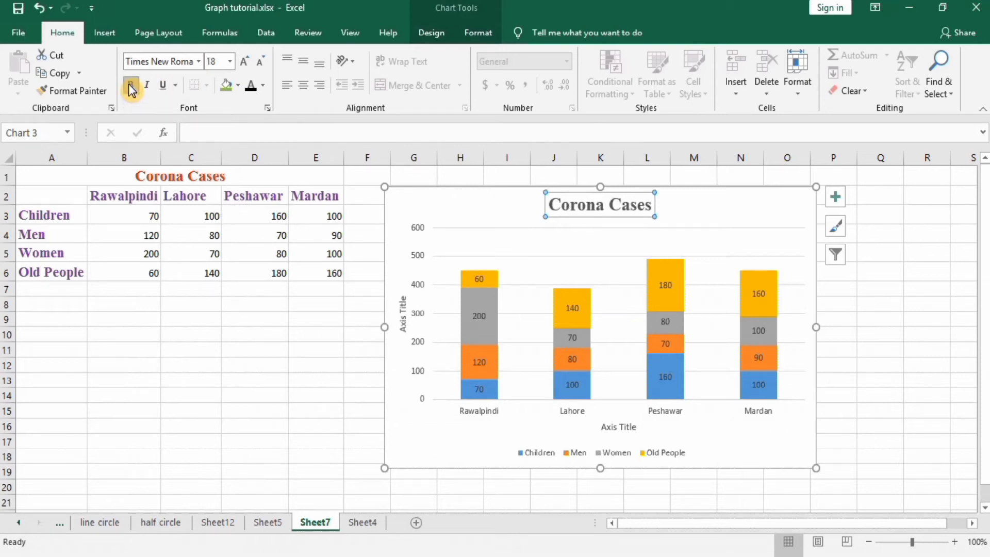
{"action": "left_click", "coordinate": [252, 89]}
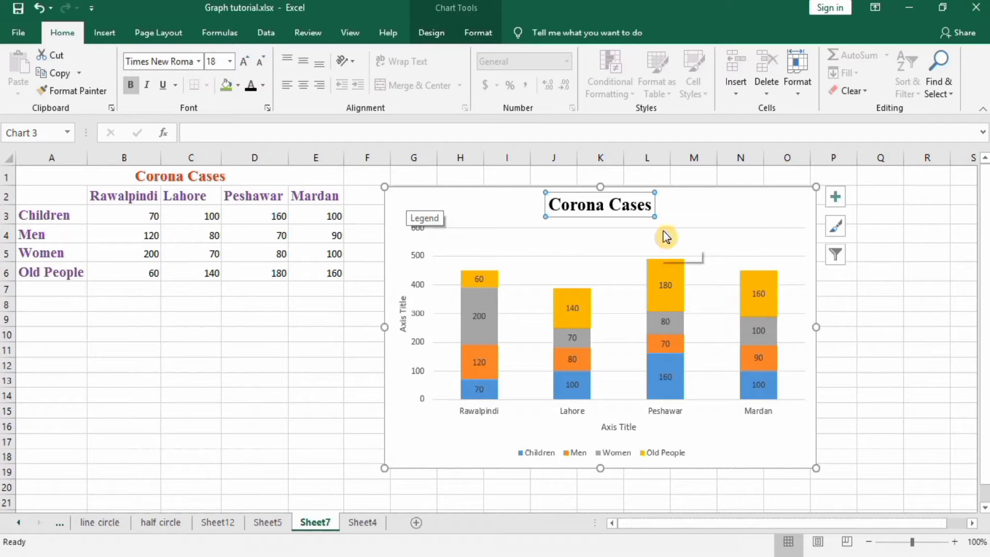
Rename the vertical axis title to No of Cases
{"action": "left_click", "coordinate": [799, 255]}
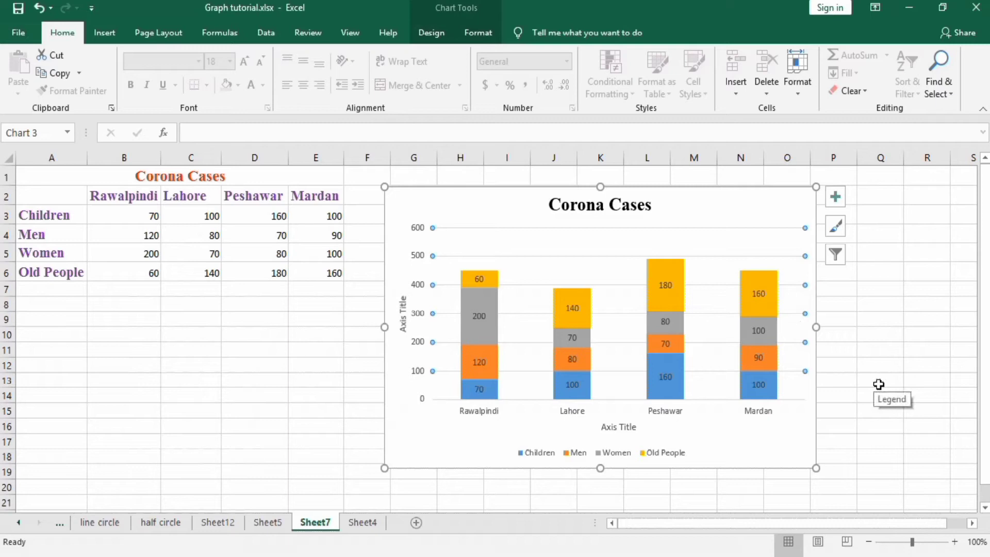
{"action": "key", "text": "Escape"}
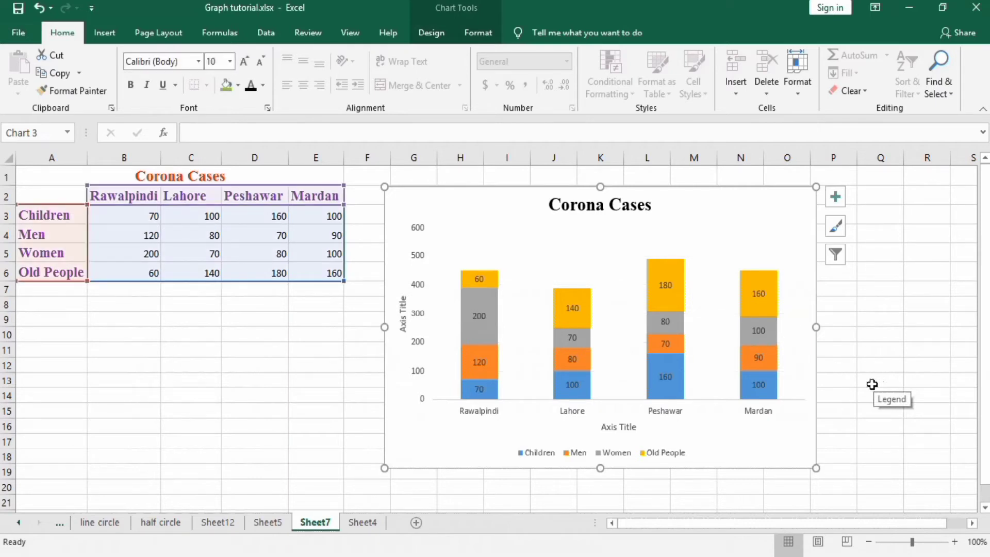
{"action": "left_click", "coordinate": [403, 322]}
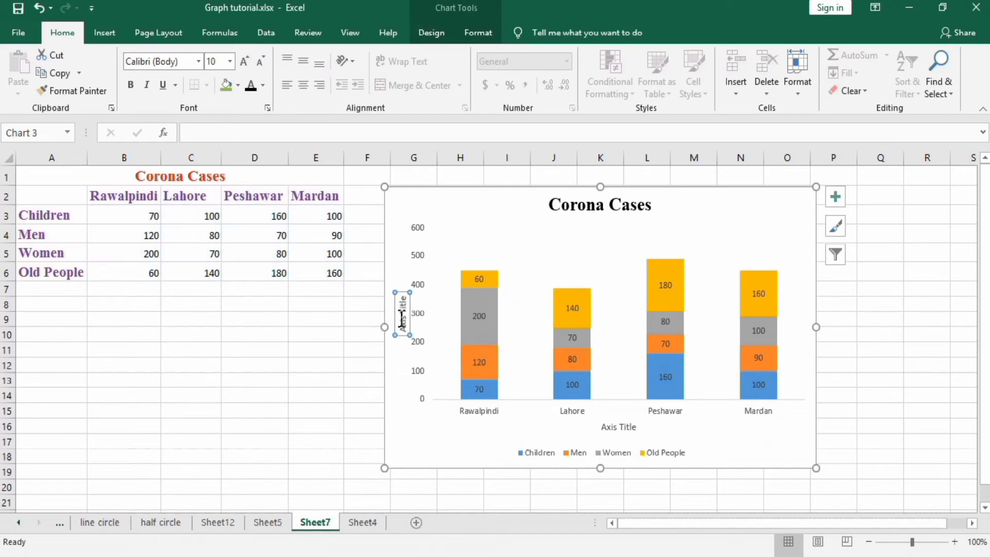
{"action": "left_click", "coordinate": [315, 134]}
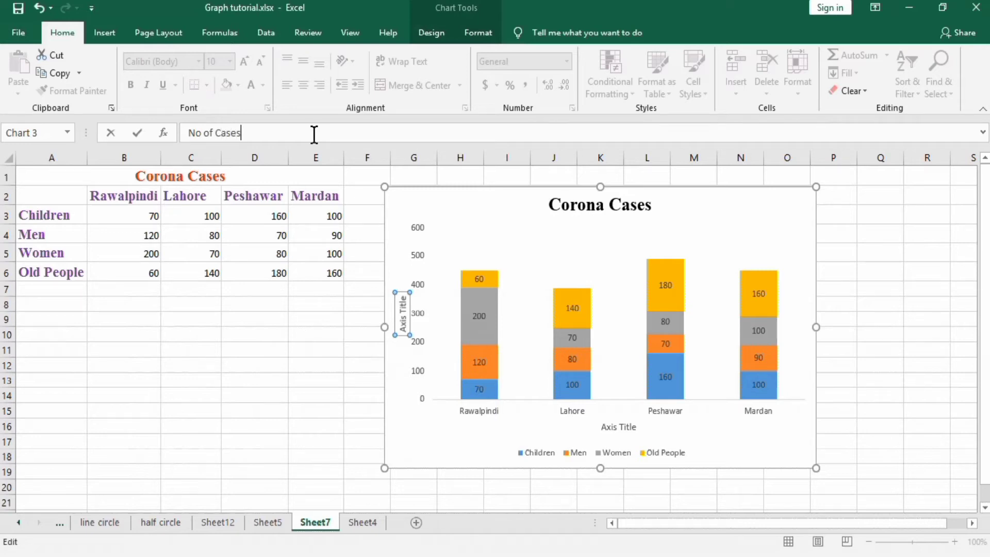
{"action": "type", "text": "No of Cases"}
{"action": "key", "text": "Return"}
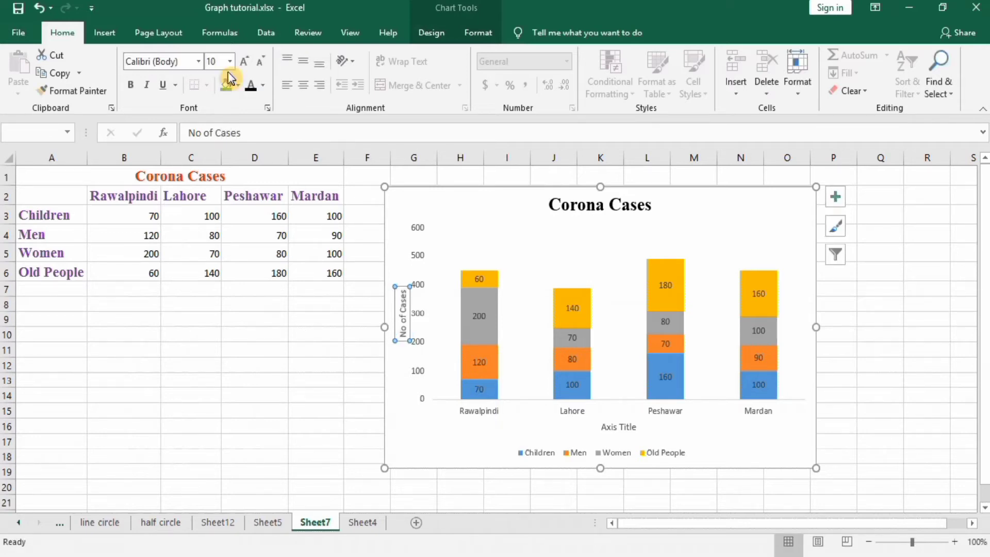
Set the No of Cases axis title in 12-point Times New Roman
{"action": "left_click", "coordinate": [199, 61]}
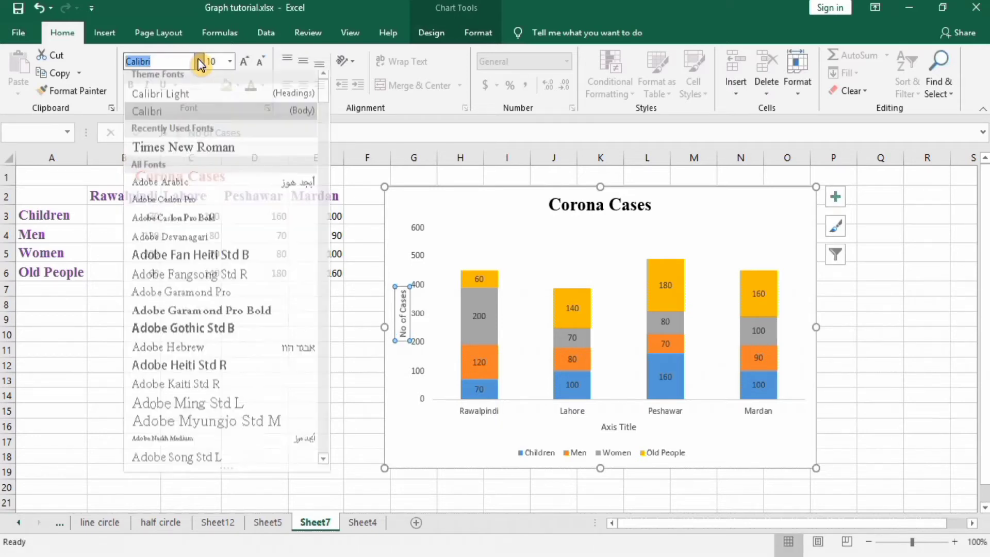
{"action": "left_click", "coordinate": [200, 153]}
{"action": "left_click", "coordinate": [229, 61]}
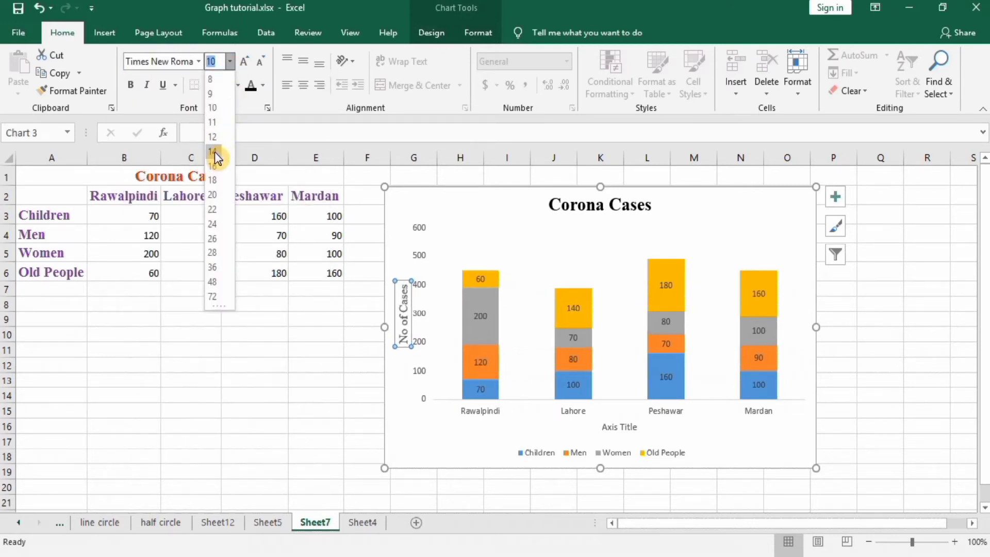
{"action": "left_click", "coordinate": [212, 136]}
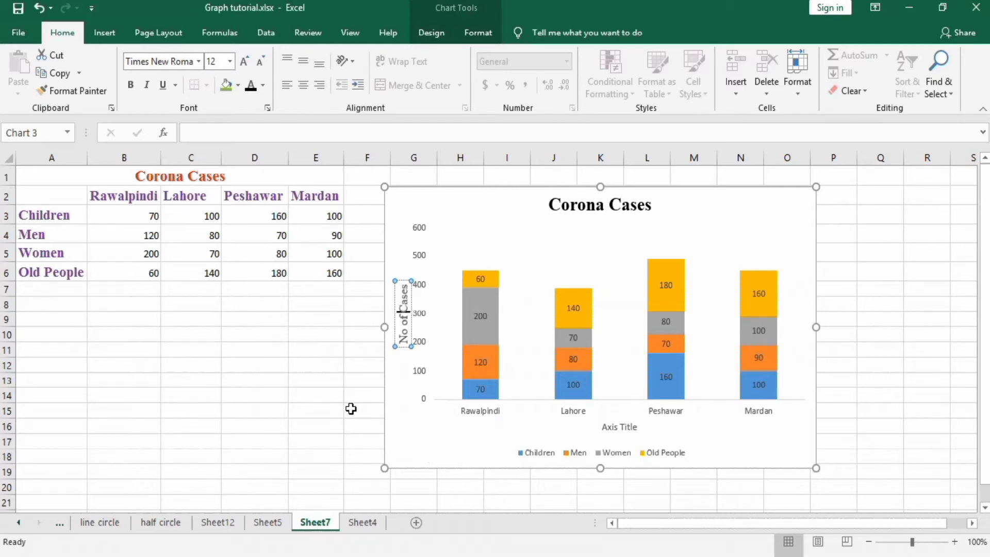
{"action": "left_click", "coordinate": [351, 409]}
{"action": "left_click", "coordinate": [400, 298]}
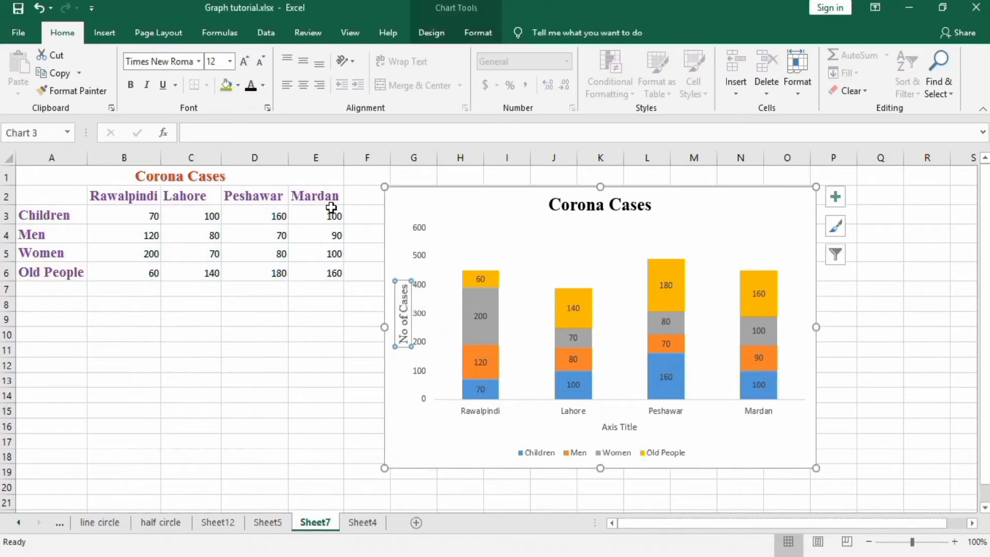
{"action": "left_click", "coordinate": [230, 61]}
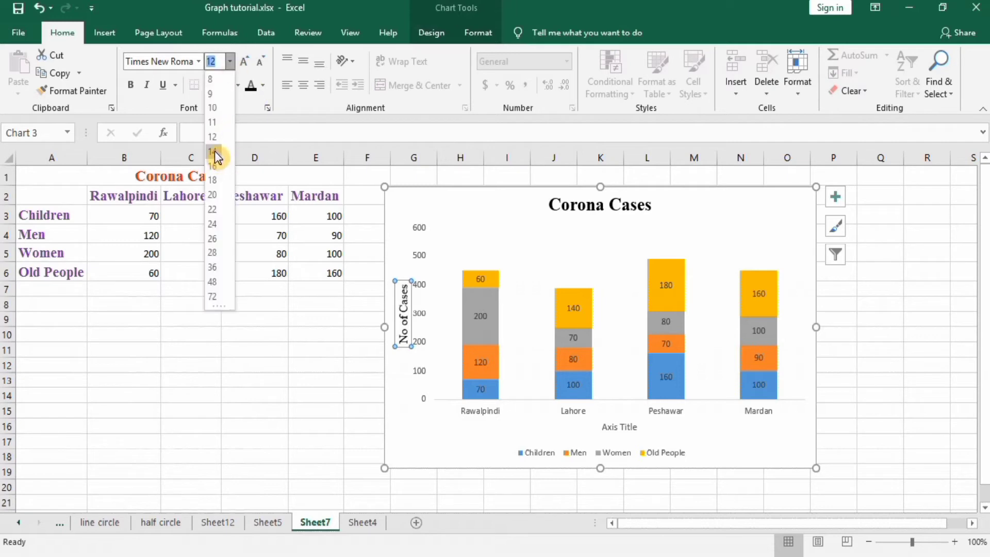
{"action": "key", "text": "Escape"}
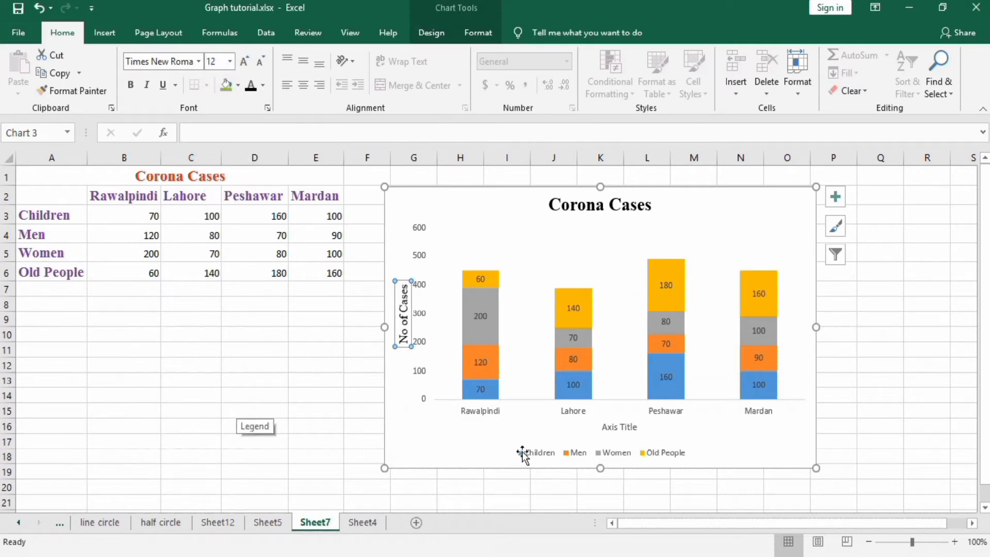
Format the horizontal Axis Title in 12-point Times New Roman
{"action": "left_click", "coordinate": [608, 427]}
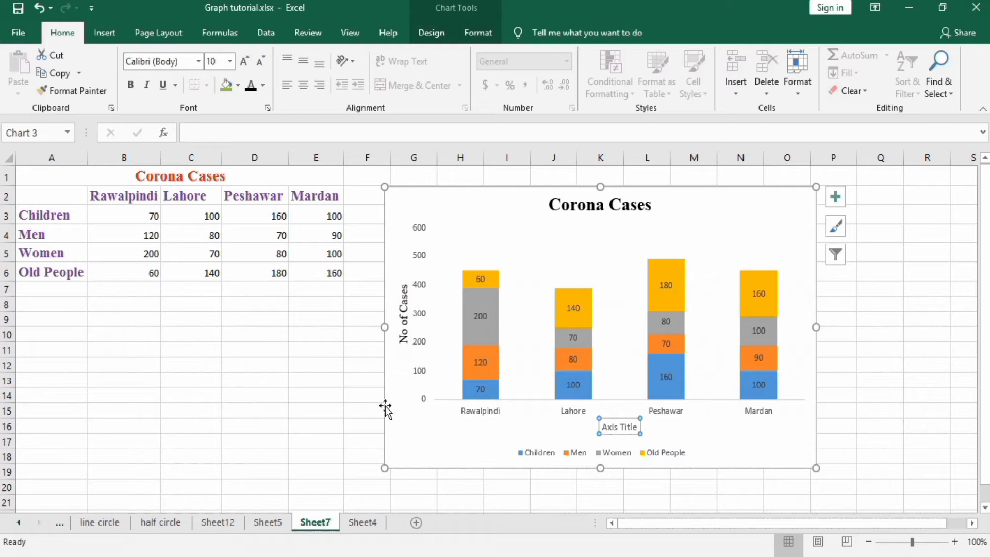
{"action": "left_click", "coordinate": [199, 62]}
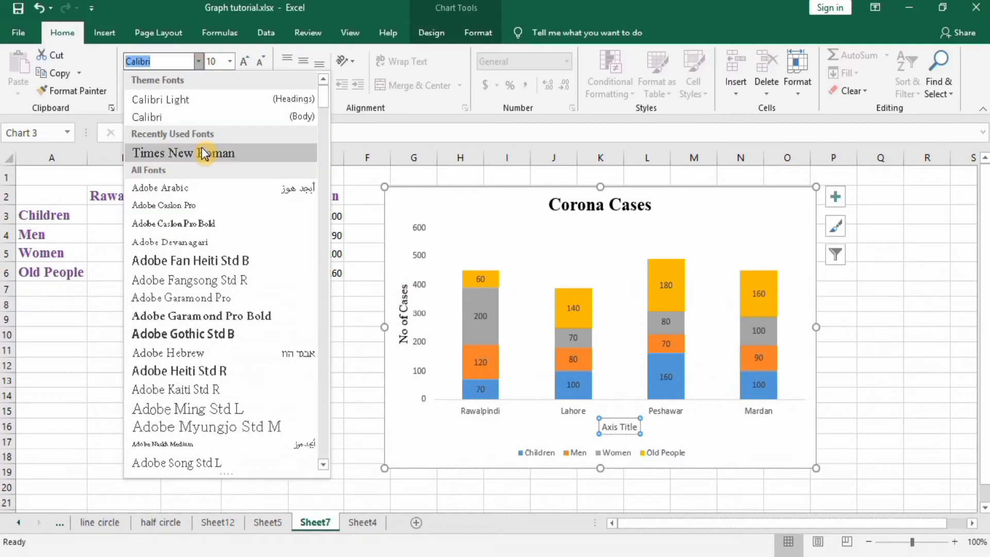
{"action": "left_click", "coordinate": [205, 154]}
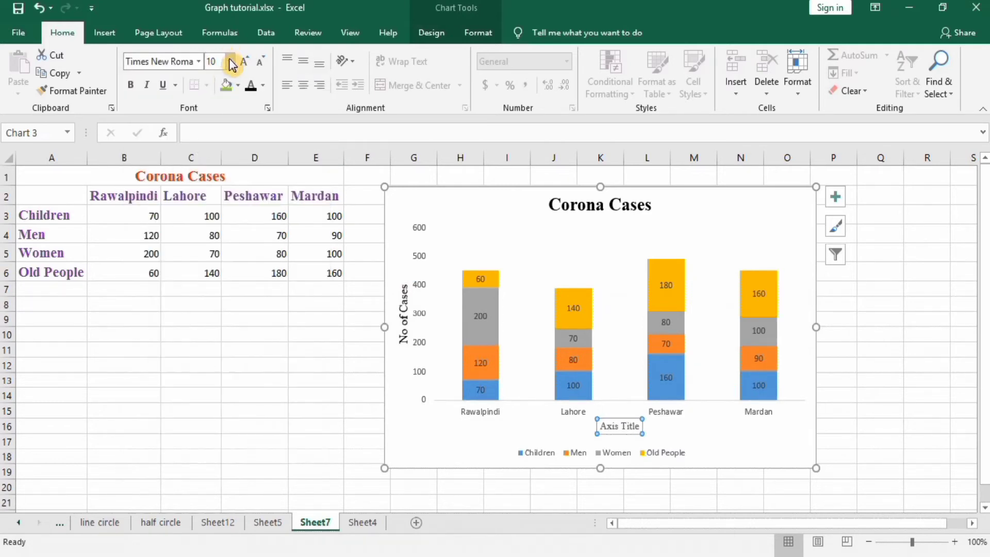
{"action": "left_click", "coordinate": [230, 61]}
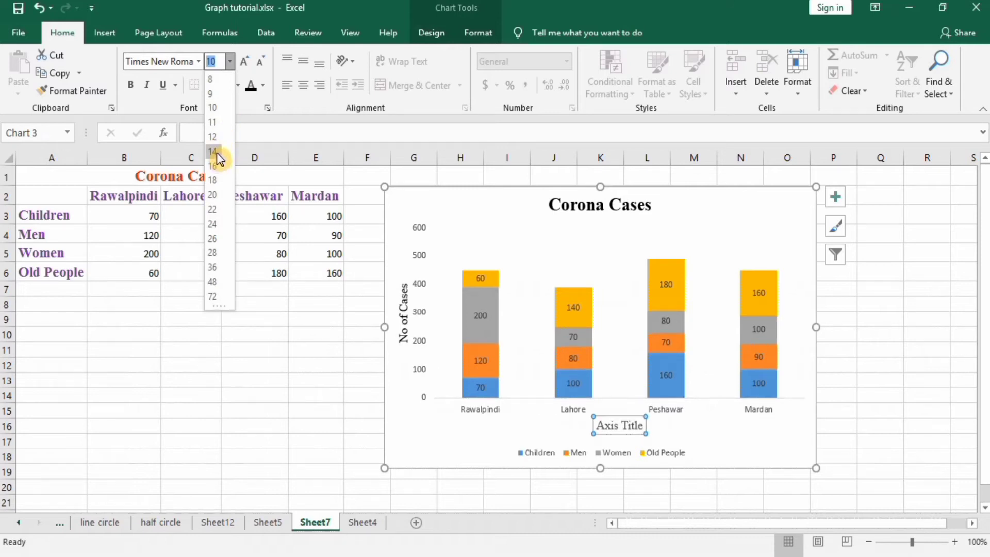
{"action": "left_click", "coordinate": [212, 137]}
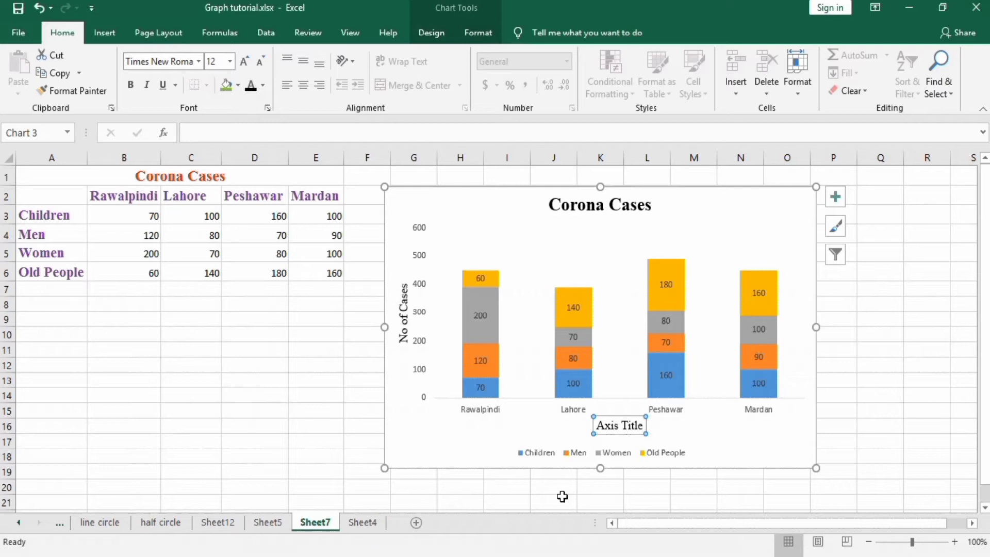
{"action": "left_click", "coordinate": [801, 198]}
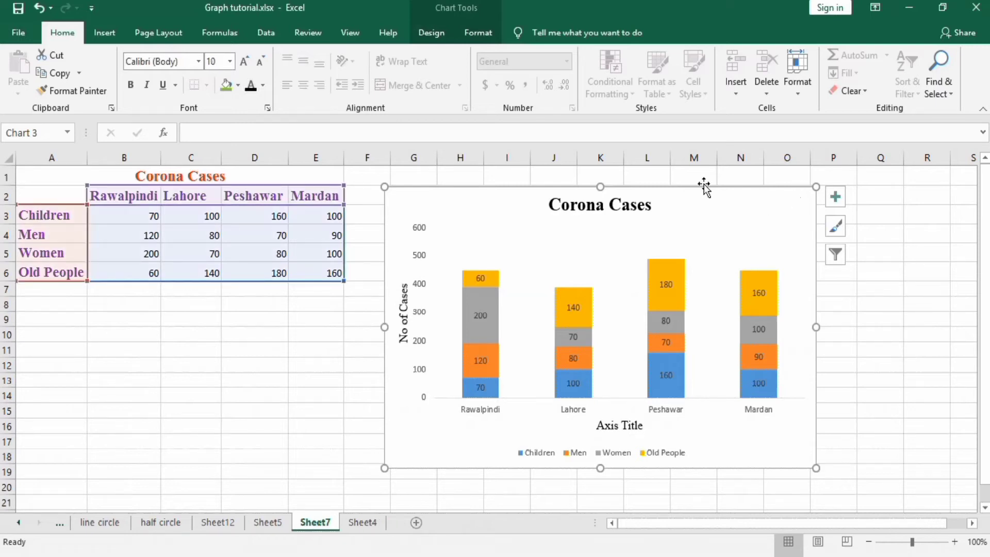
{"action": "left_click", "coordinate": [443, 32]}
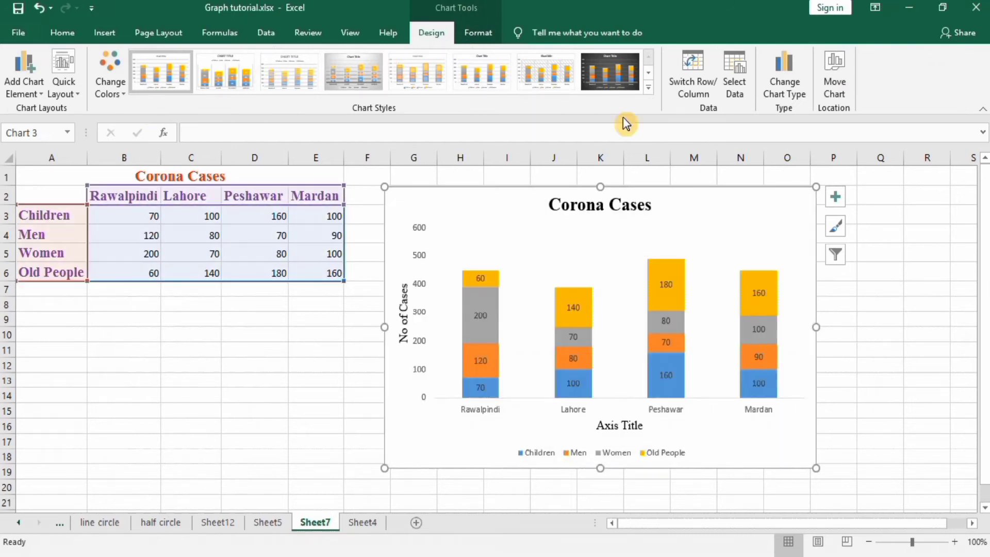
Apply Colorful Palette 4 to the chart series, giving green, blue, gold and dark green
{"action": "left_click", "coordinate": [650, 86]}
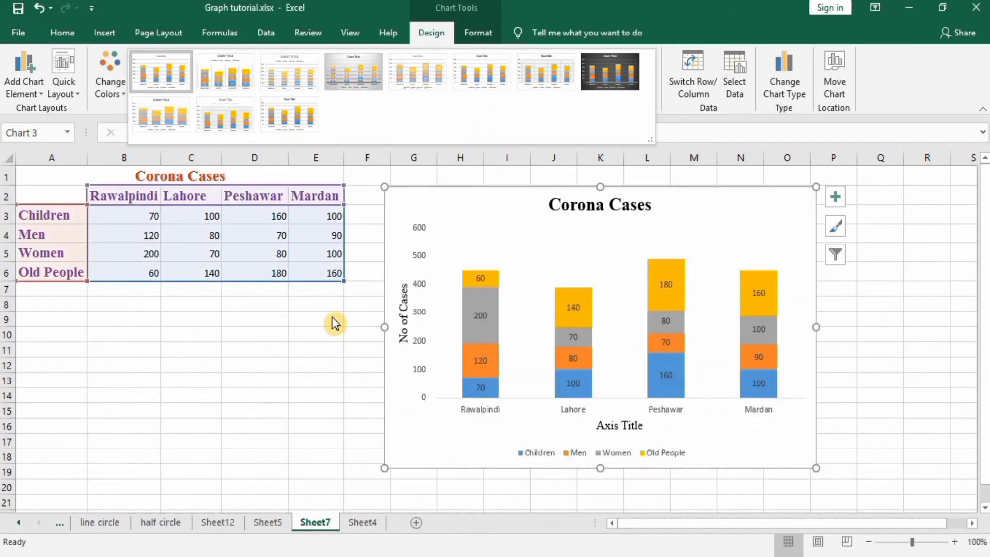
{"action": "left_click", "coordinate": [304, 389]}
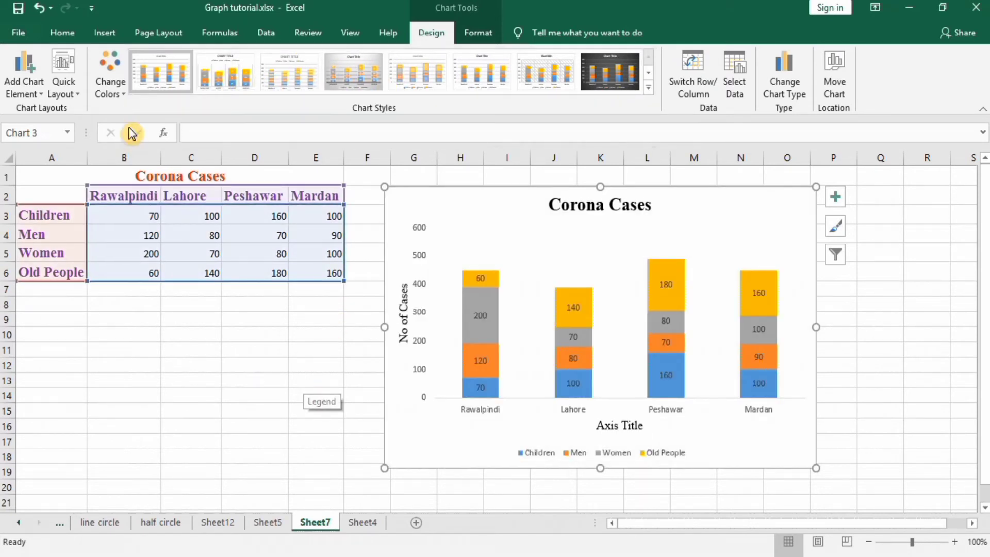
{"action": "left_click", "coordinate": [126, 99]}
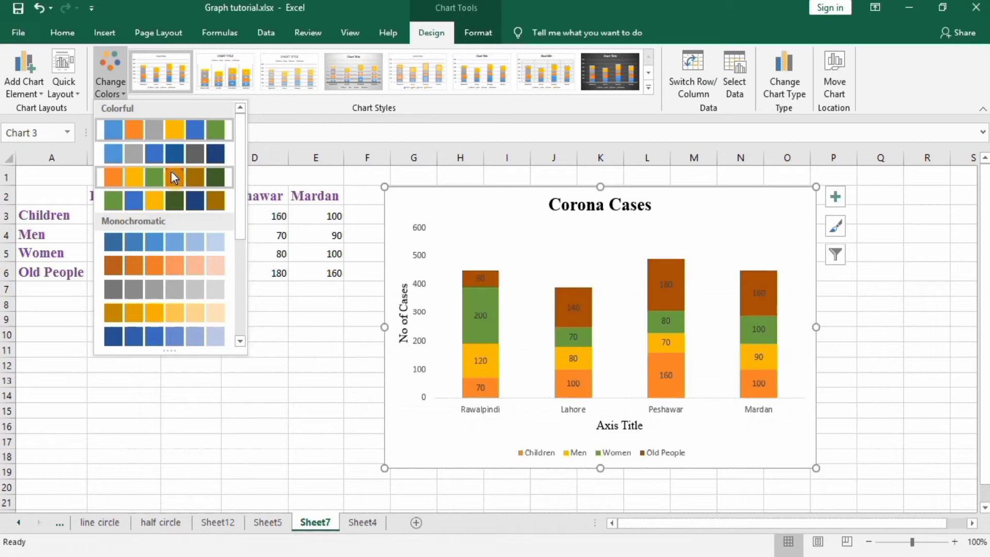
{"action": "left_click", "coordinate": [169, 200]}
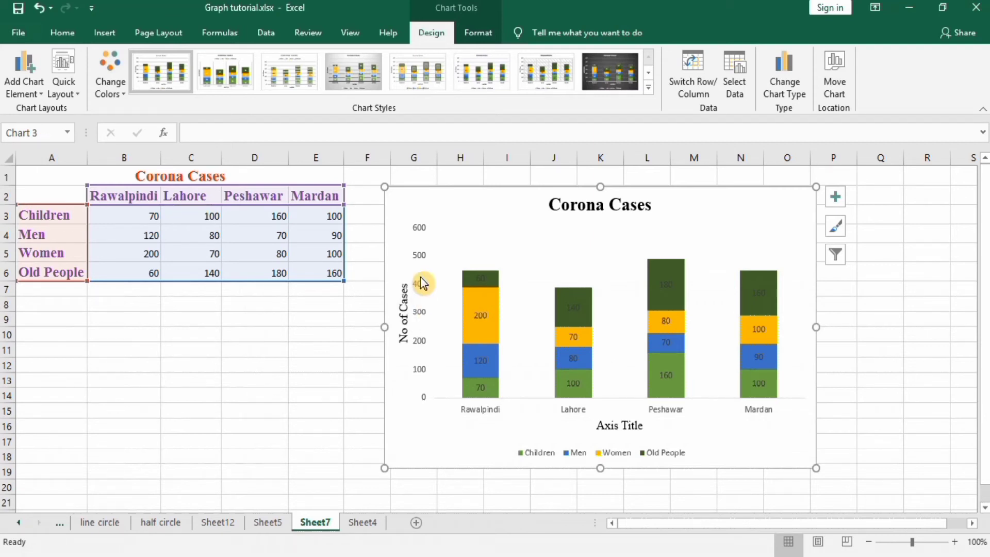
{"action": "left_click", "coordinate": [421, 287]}
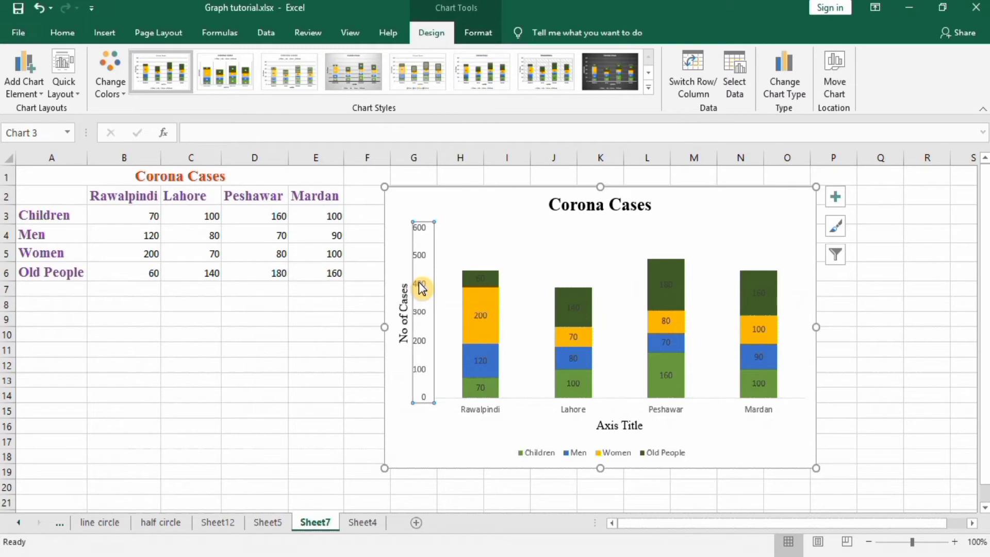
Set the vertical axis to 0–500 in steps of 50 with outside major and minor ticks
{"action": "right_click", "coordinate": [422, 288]}
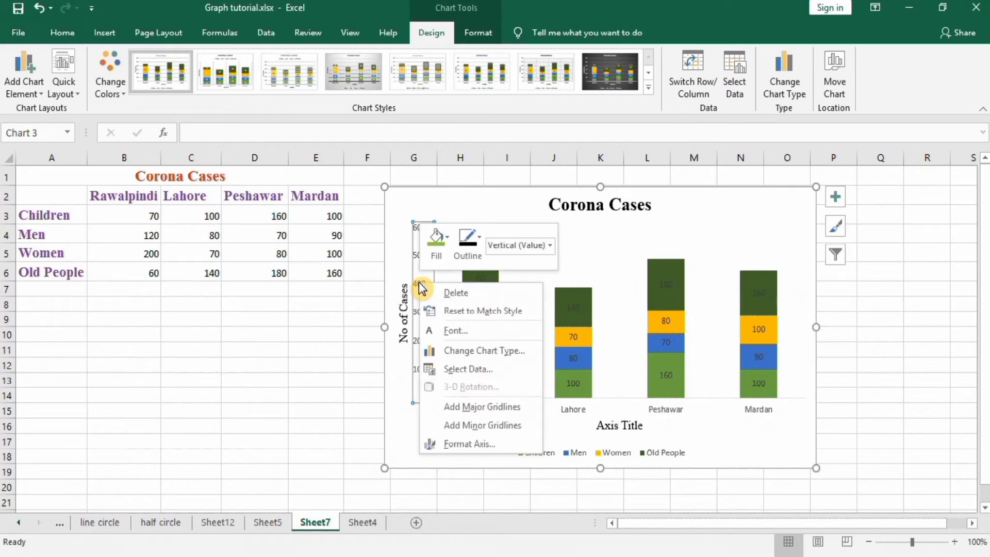
{"action": "left_click", "coordinate": [460, 445]}
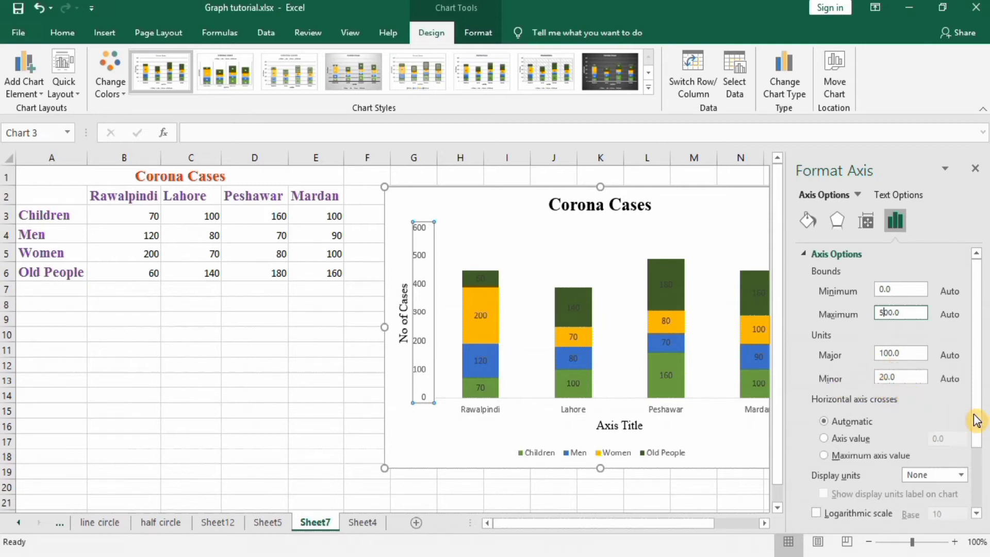
{"action": "left_click_drag", "start_coordinate": [980, 420], "coordinate": [973, 473]}
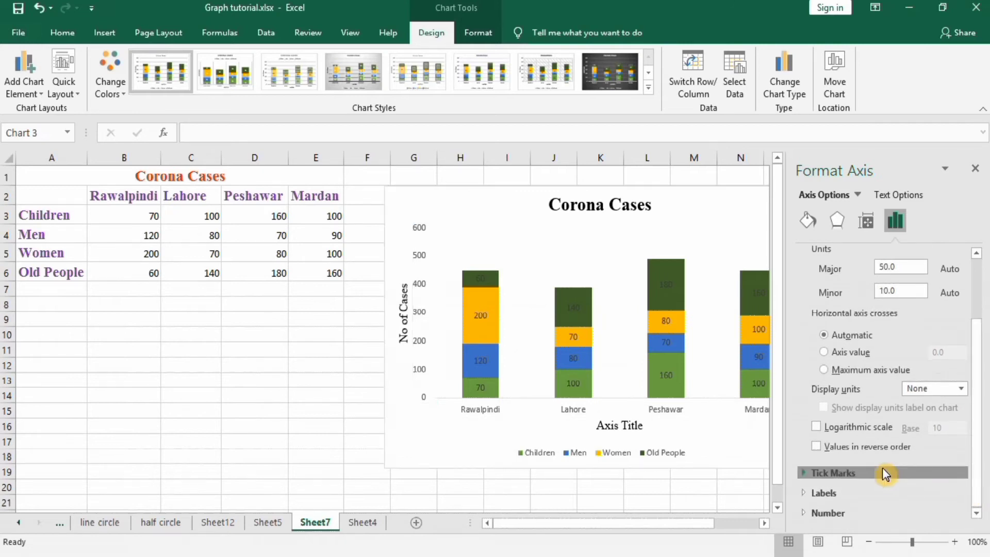
{"action": "left_click", "coordinate": [883, 468]}
{"action": "left_click", "coordinate": [963, 493]}
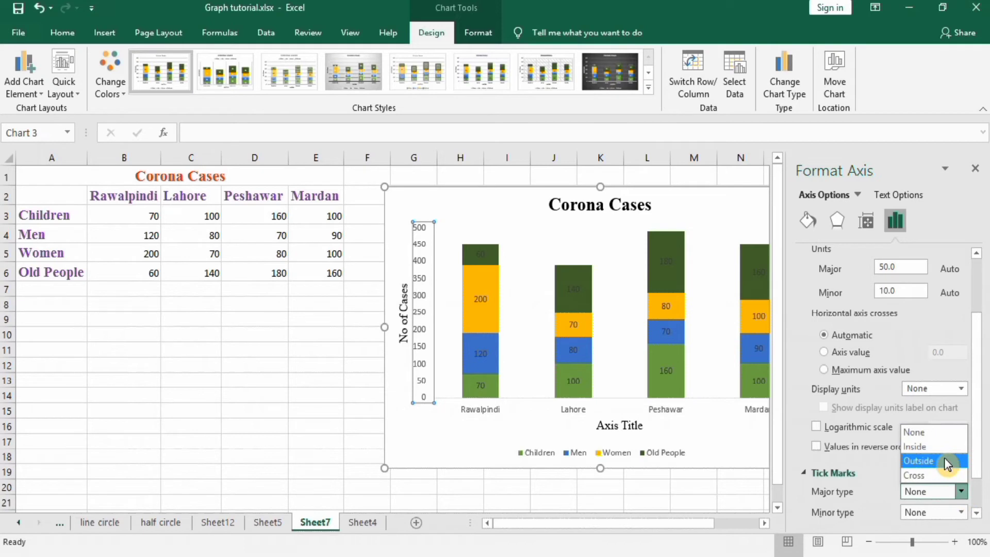
{"action": "left_click", "coordinate": [945, 460]}
{"action": "left_click", "coordinate": [960, 513]}
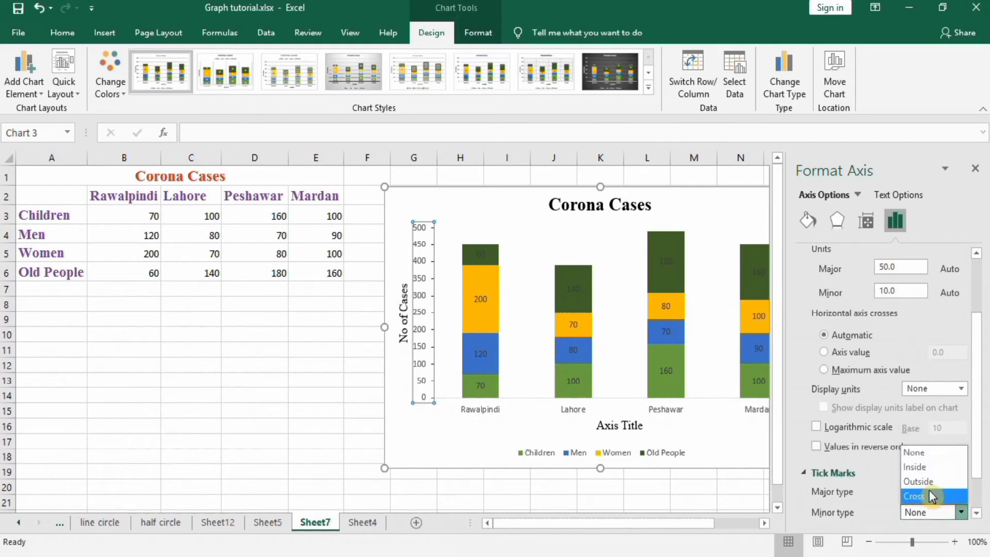
{"action": "left_click", "coordinate": [928, 481]}
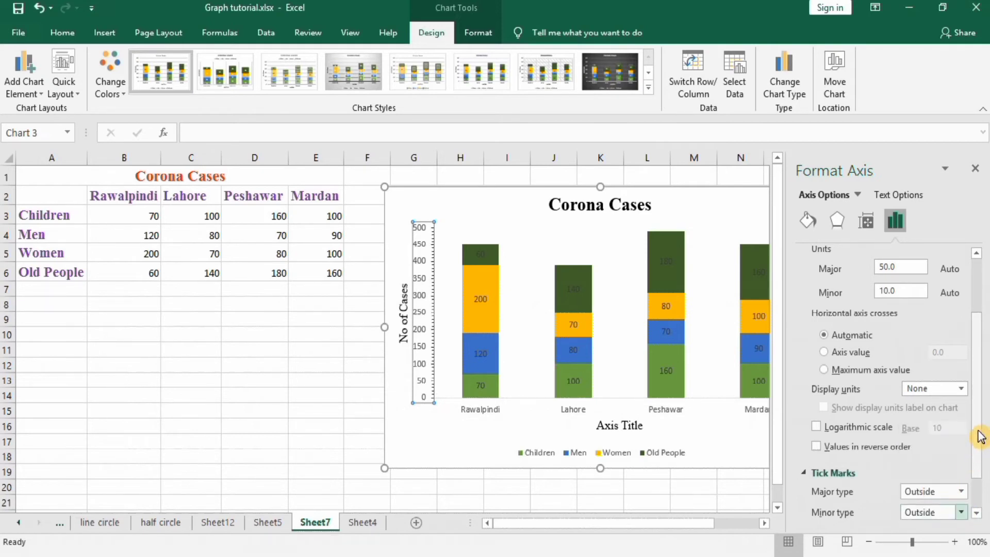
{"action": "scroll", "coordinate": [982, 413], "scroll_direction": "down", "scroll_amount": 3}
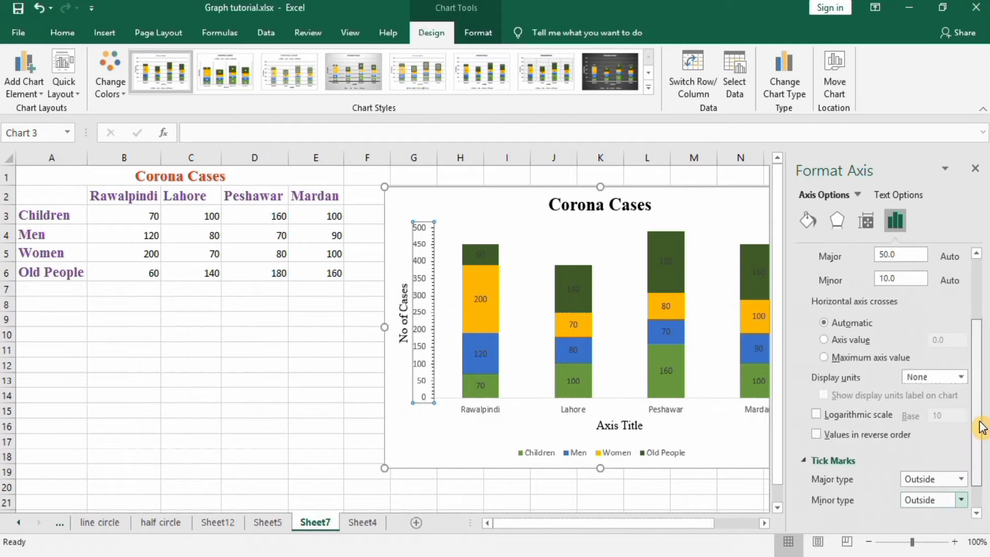
{"action": "scroll", "coordinate": [983, 443], "scroll_direction": "up", "scroll_amount": 4}
{"action": "left_click_drag", "start_coordinate": [982, 384], "coordinate": [979, 351]}
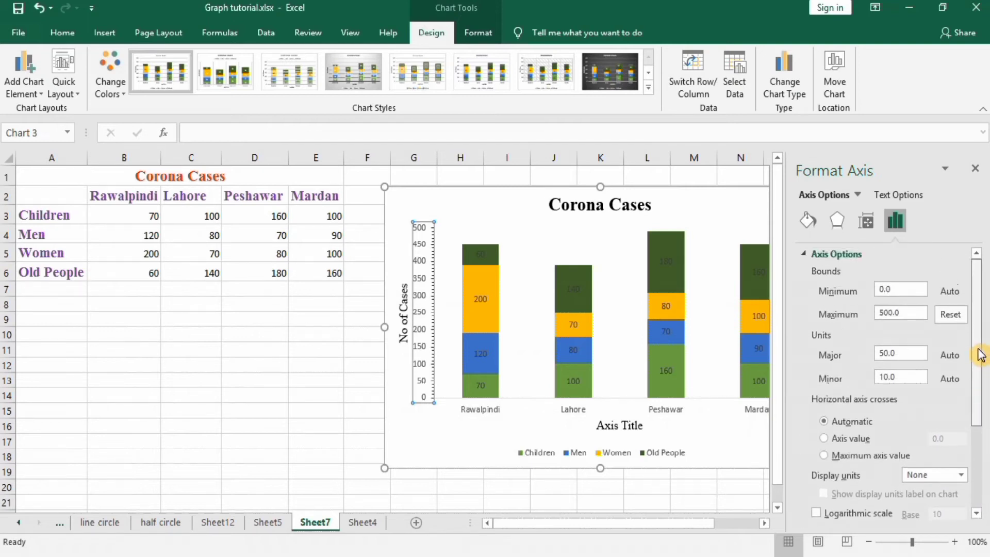
Thicken the vertical axis line to 1.5 pt
{"action": "left_click", "coordinate": [808, 221]}
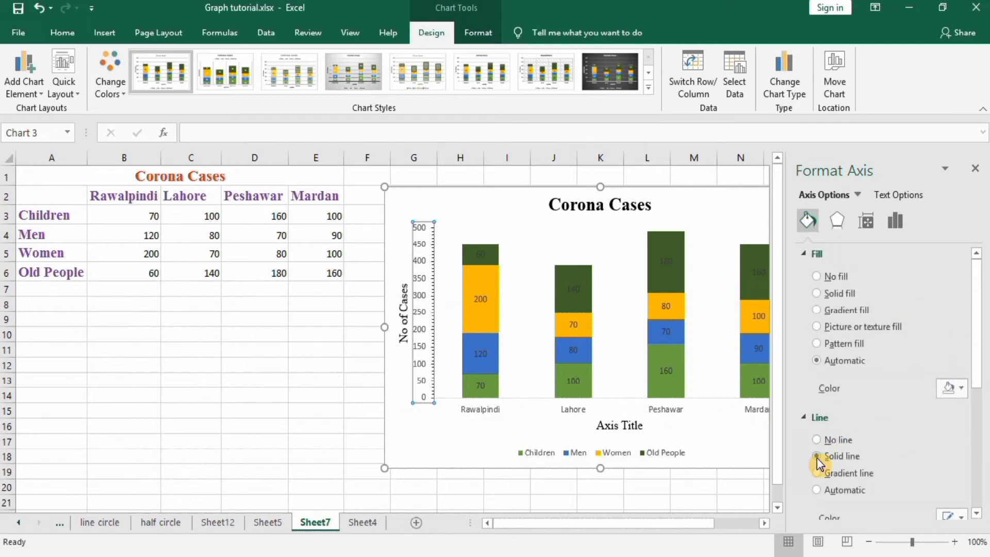
{"action": "left_click_drag", "start_coordinate": [975, 343], "coordinate": [980, 417]}
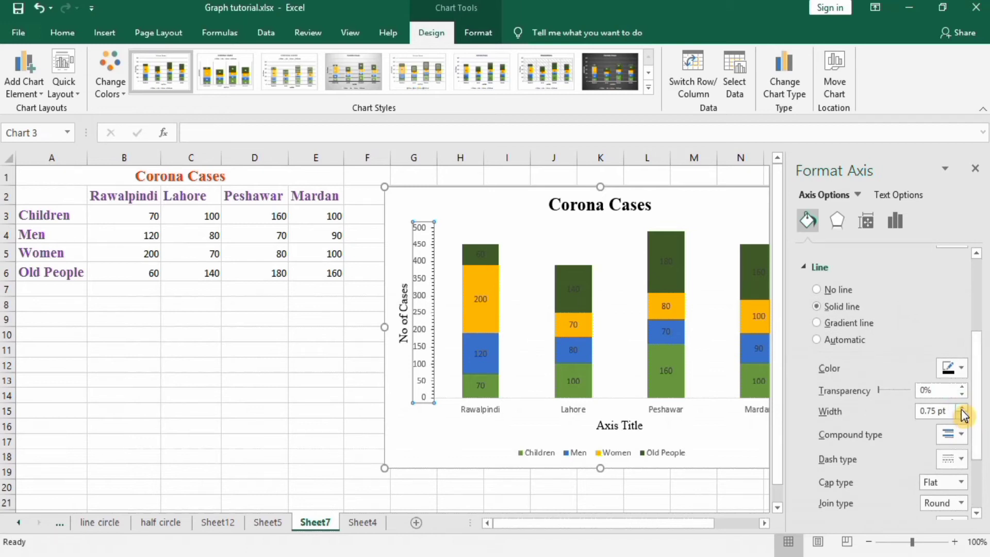
{"action": "left_click", "coordinate": [961, 406]}
{"action": "left_click", "coordinate": [961, 406]}
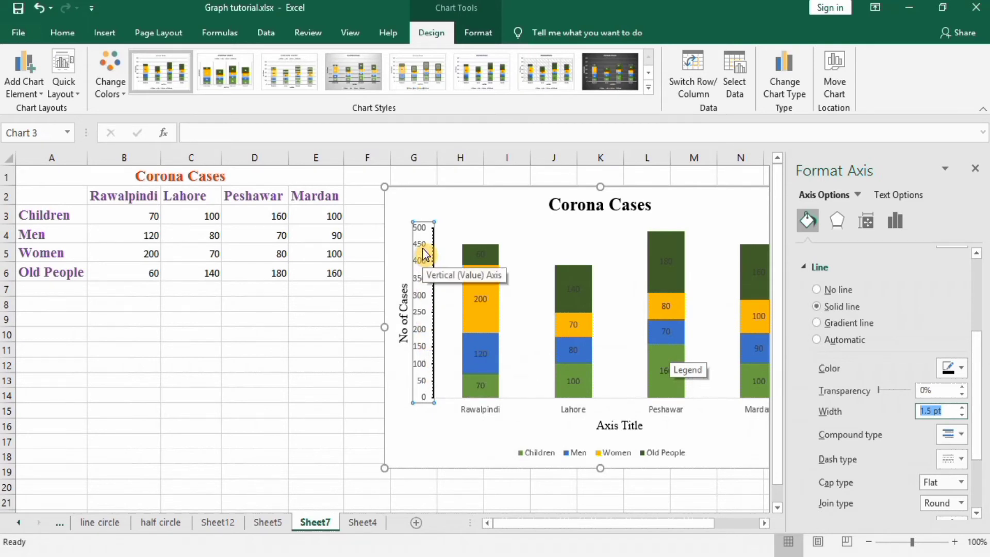
Set the vertical axis major unit to 100 so labels appear every 100 cases
{"action": "left_click", "coordinate": [977, 253]}
{"action": "scroll", "coordinate": [977, 258], "scroll_direction": "up", "scroll_amount": 7}
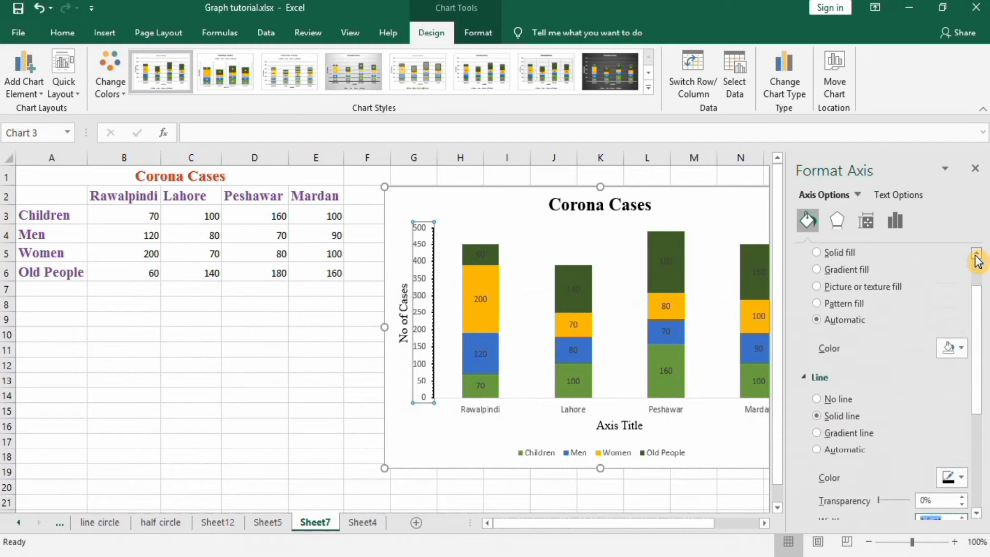
{"action": "left_click", "coordinate": [898, 221]}
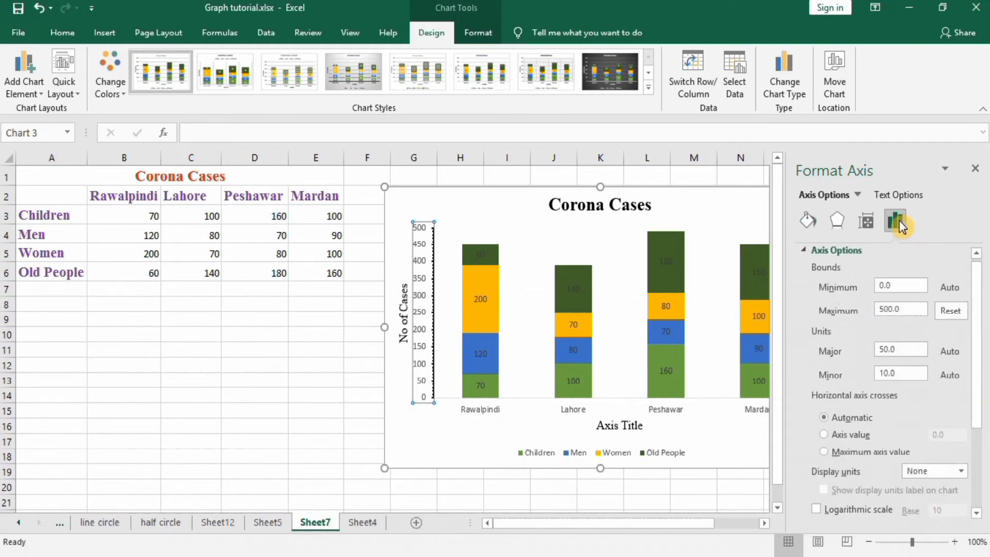
{"action": "left_click", "coordinate": [885, 353]}
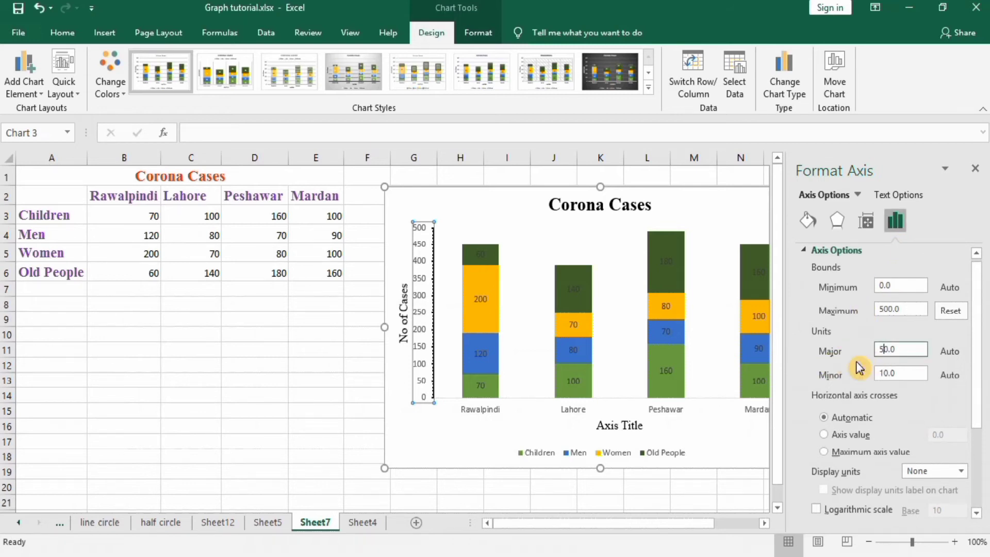
{"action": "key", "text": "BackSpace"}
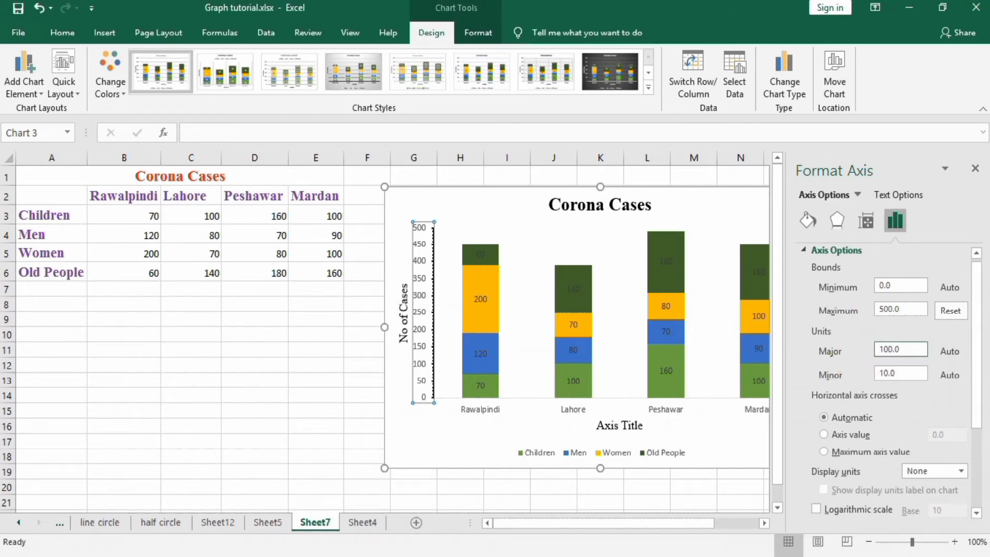
{"action": "left_click", "coordinate": [345, 382]}
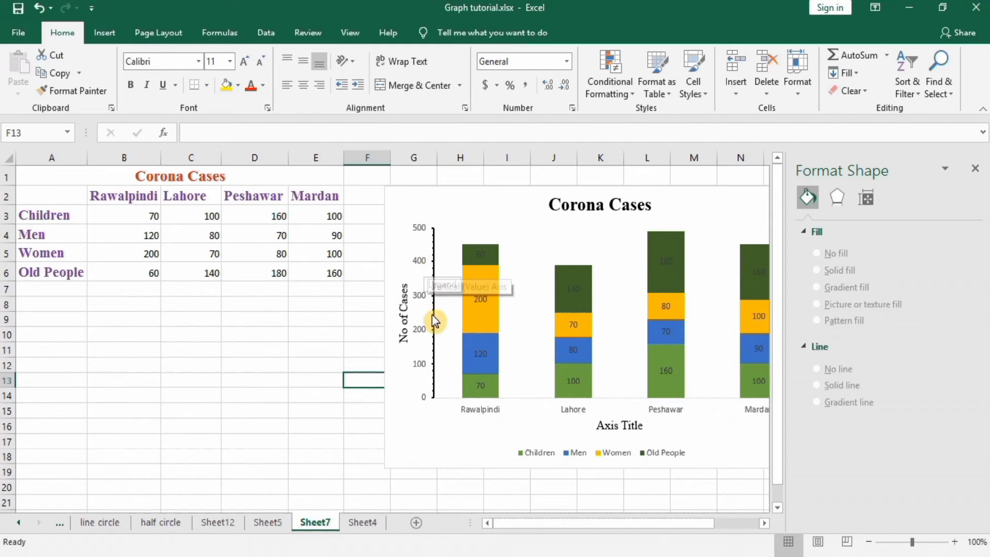
Format the vertical value axis labels in Times New Roman, 11 pt
{"action": "left_click", "coordinate": [419, 299]}
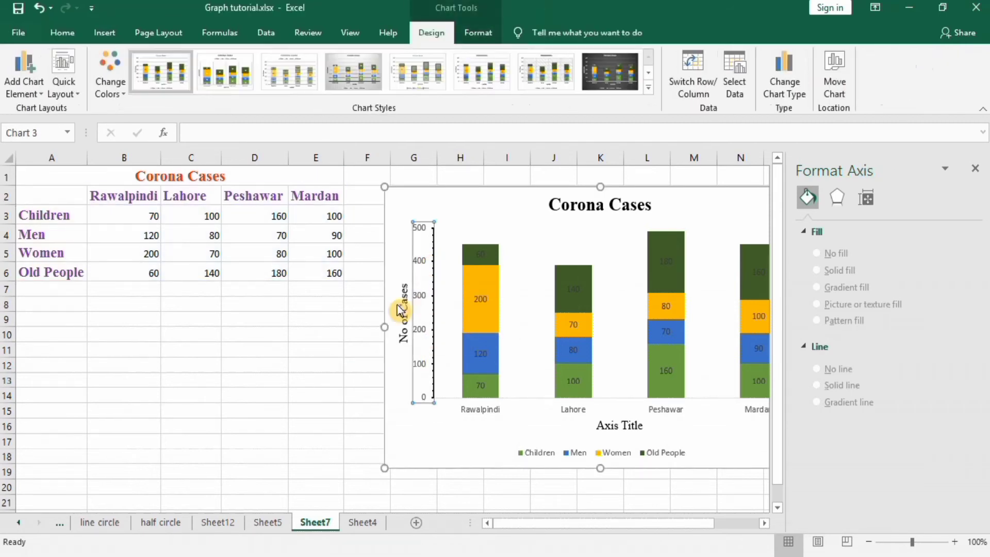
{"action": "left_click", "coordinate": [62, 33]}
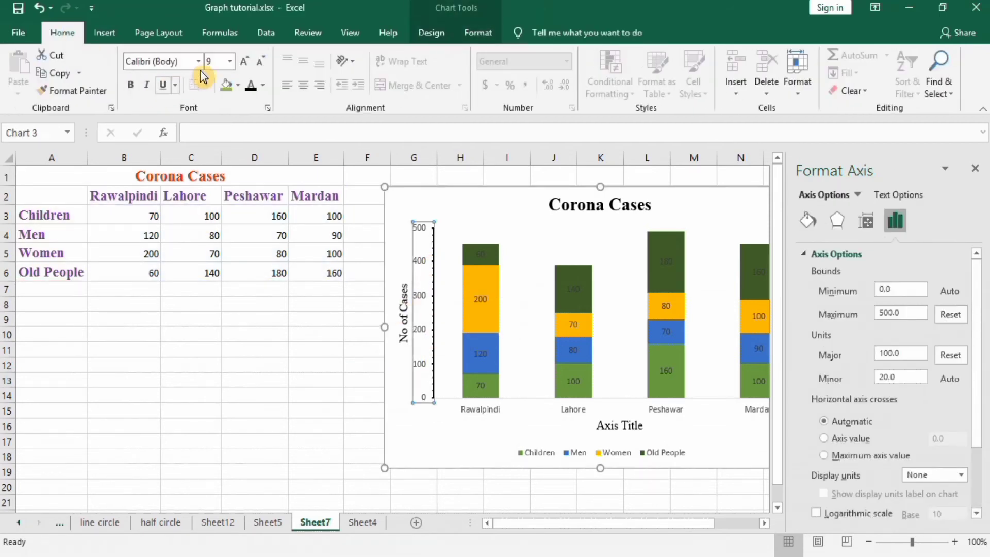
{"action": "left_click", "coordinate": [199, 61]}
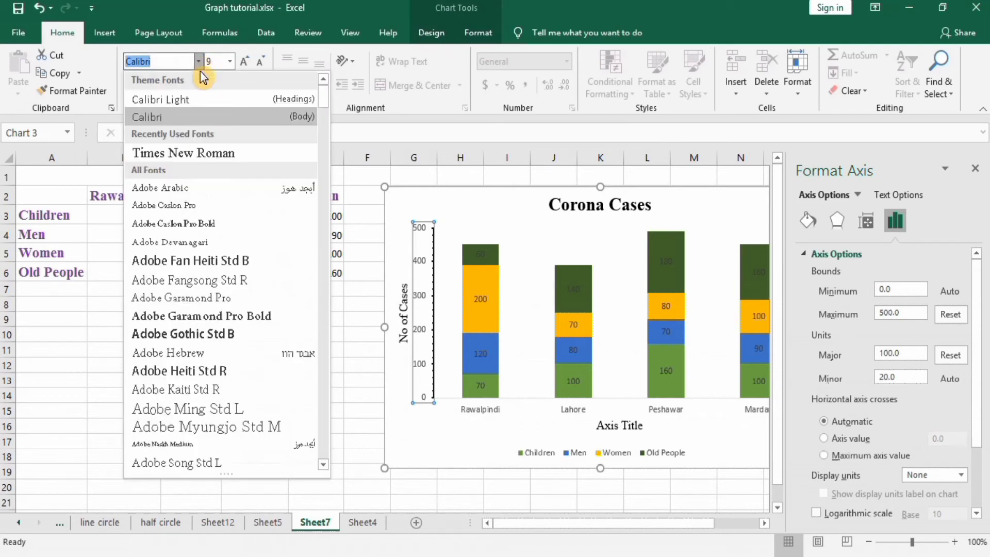
{"action": "left_click", "coordinate": [199, 154]}
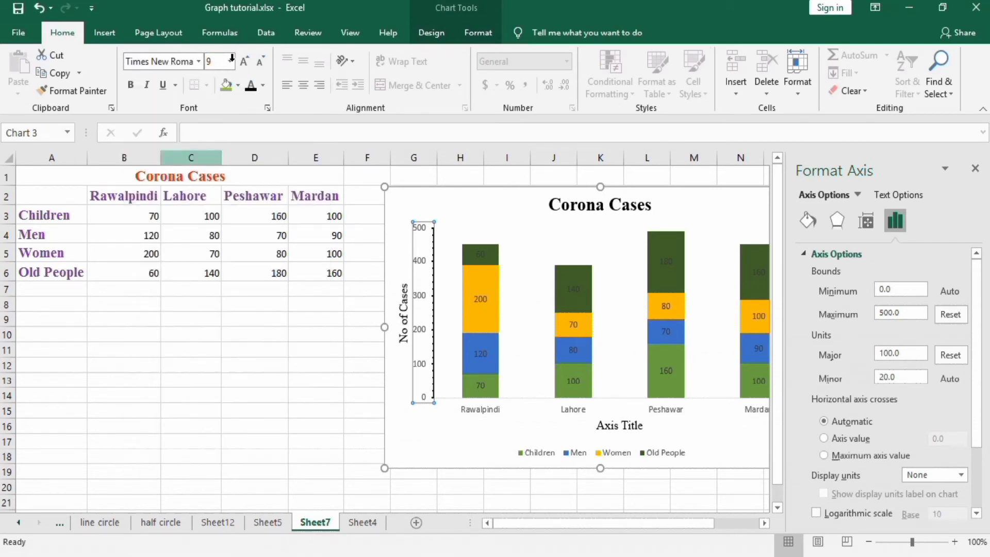
{"action": "left_click", "coordinate": [231, 63]}
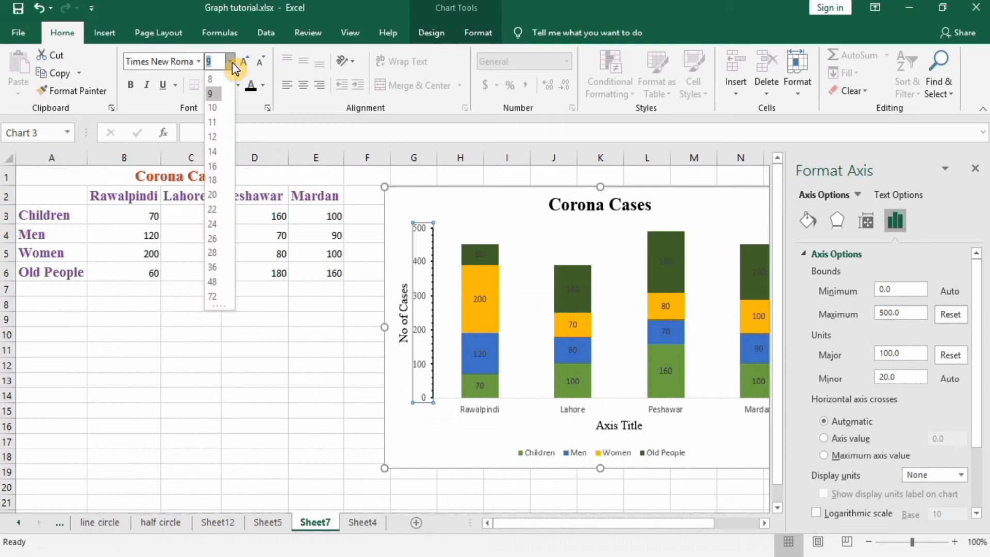
{"action": "left_click", "coordinate": [213, 122]}
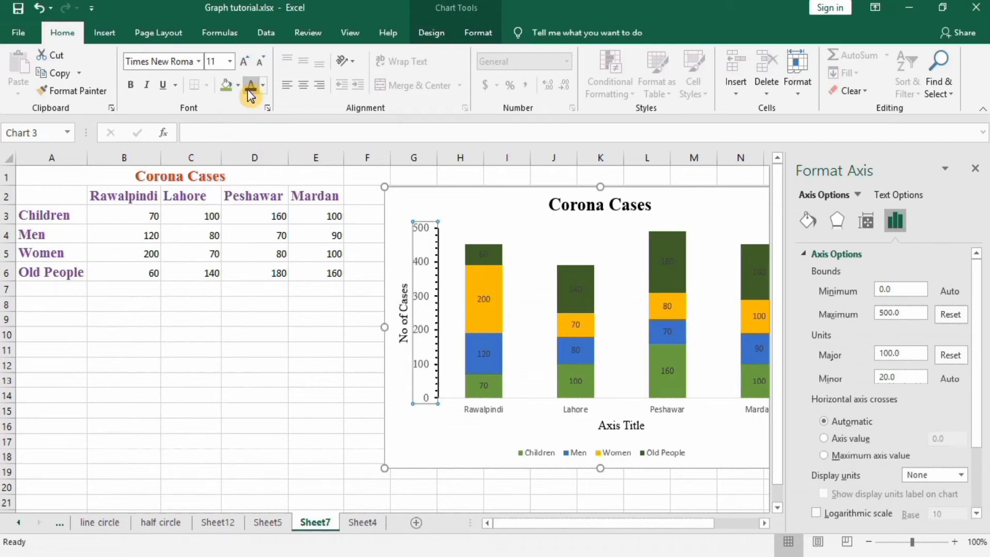
Format the horizontal city axis labels in Times New Roman, 12 pt
{"action": "left_click", "coordinate": [487, 410]}
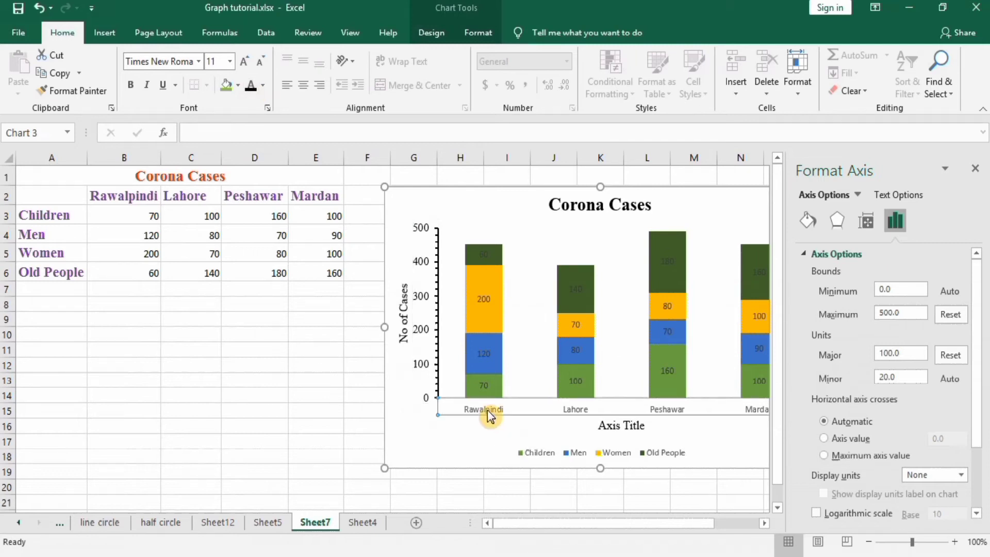
{"action": "left_click", "coordinate": [198, 62]}
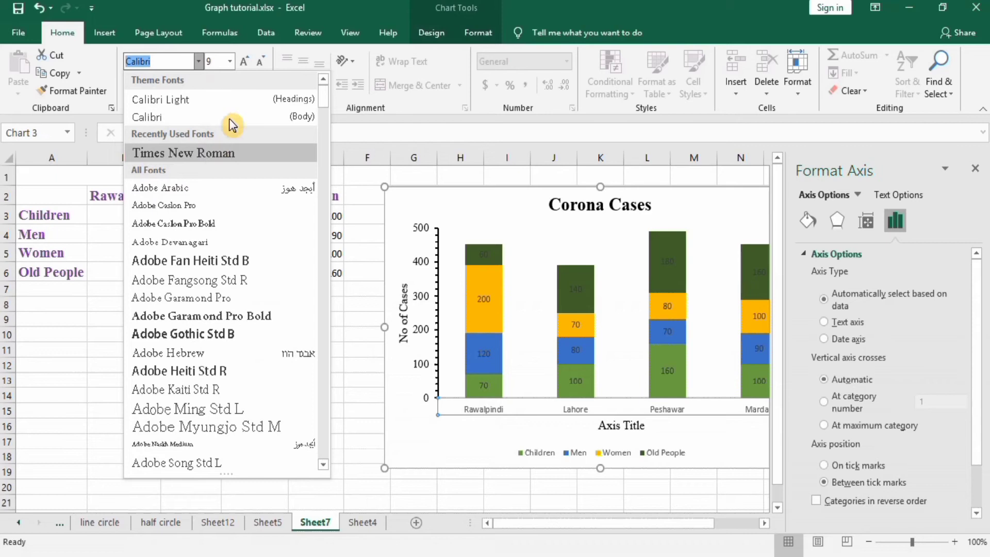
{"action": "left_click", "coordinate": [214, 153]}
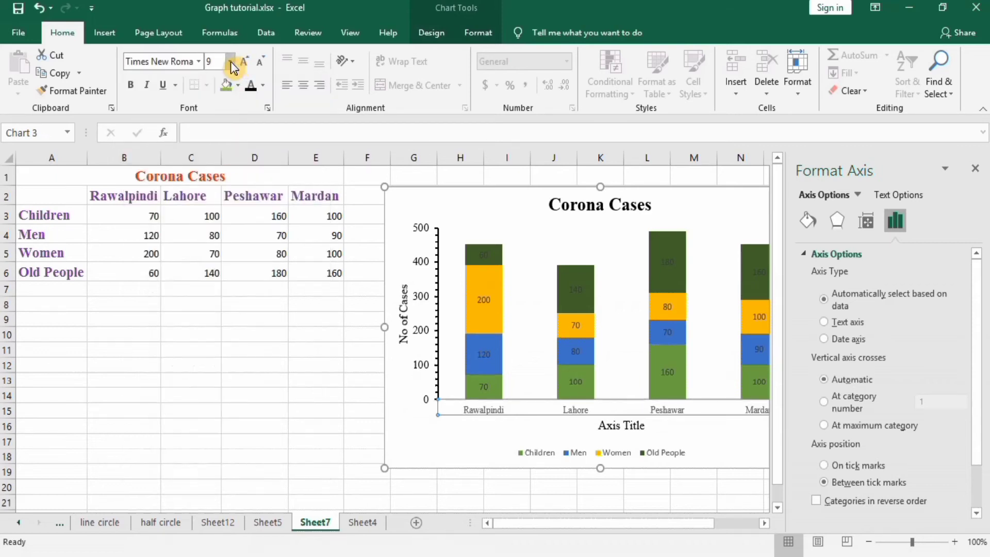
{"action": "left_click", "coordinate": [230, 61]}
{"action": "left_click", "coordinate": [218, 134]}
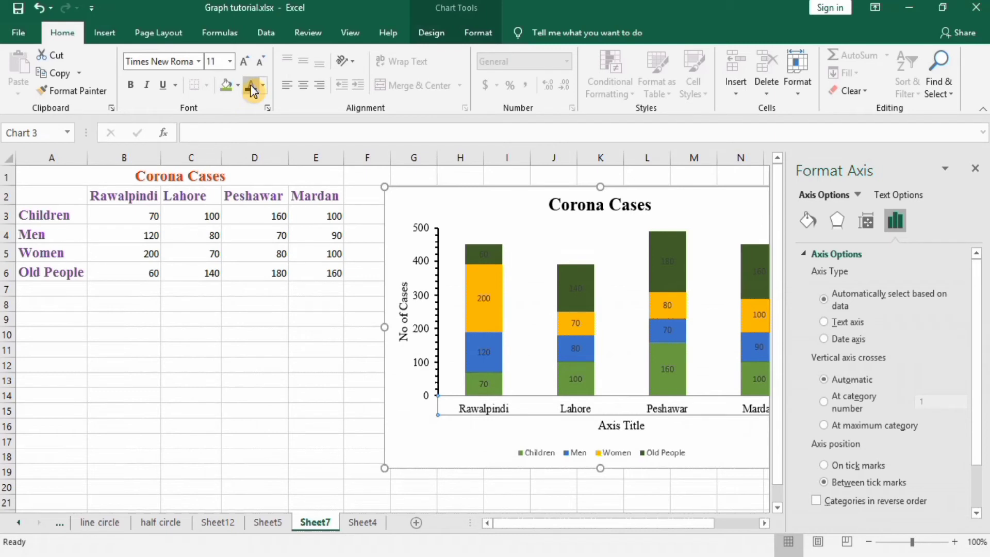
{"action": "left_click", "coordinate": [622, 425]}
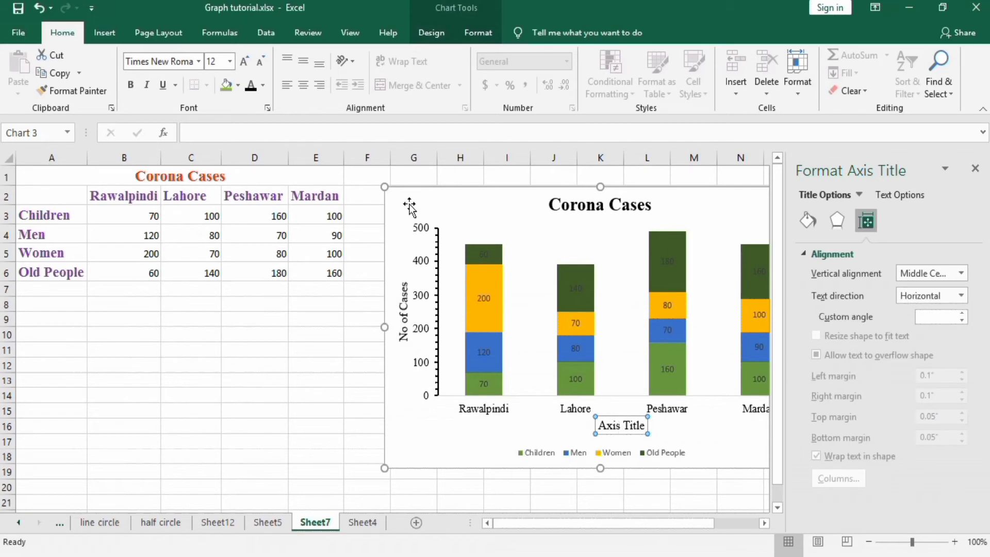
Retitle the horizontal axis 'City Name' and keep it at 12 pt
{"action": "left_click", "coordinate": [314, 134]}
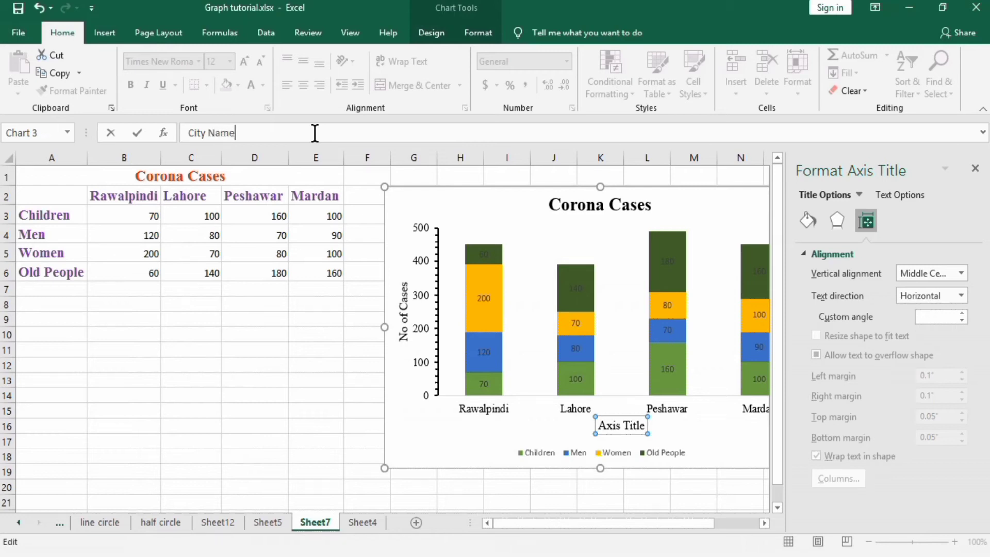
{"action": "key", "text": "Return"}
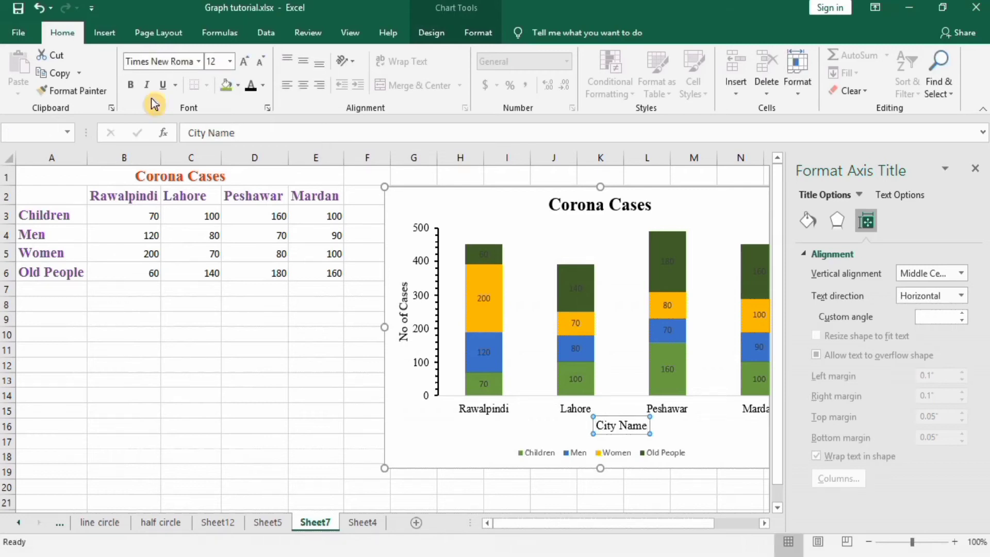
{"action": "left_click", "coordinate": [229, 62]}
{"action": "left_click", "coordinate": [216, 148]}
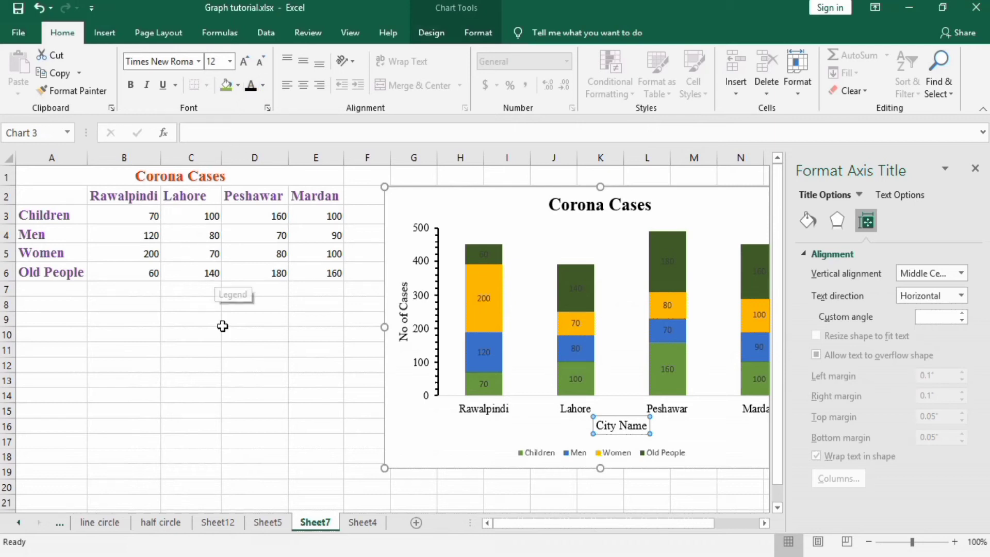
{"action": "left_click", "coordinate": [491, 412]}
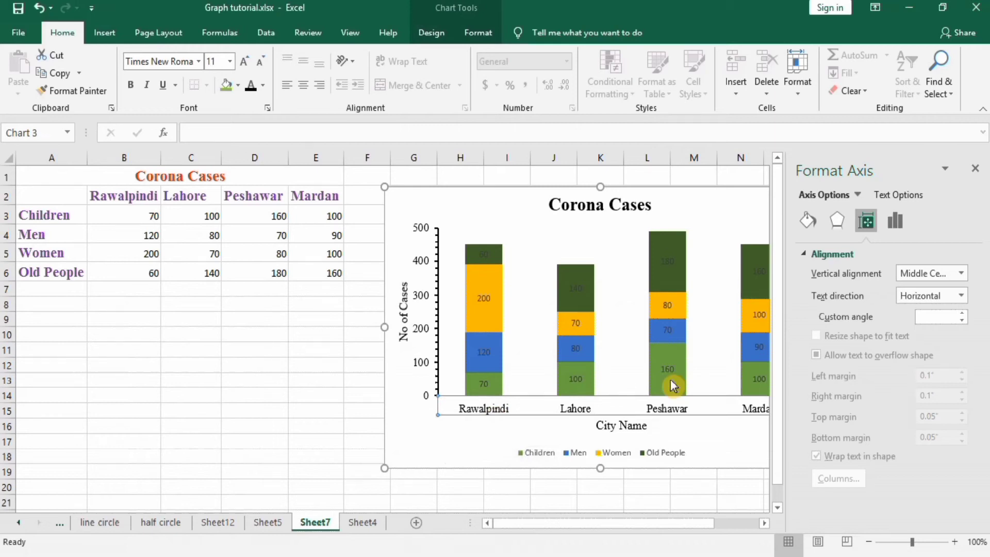
Set the horizontal axis major and minor tick marks to Outside
{"action": "left_click", "coordinate": [895, 221]}
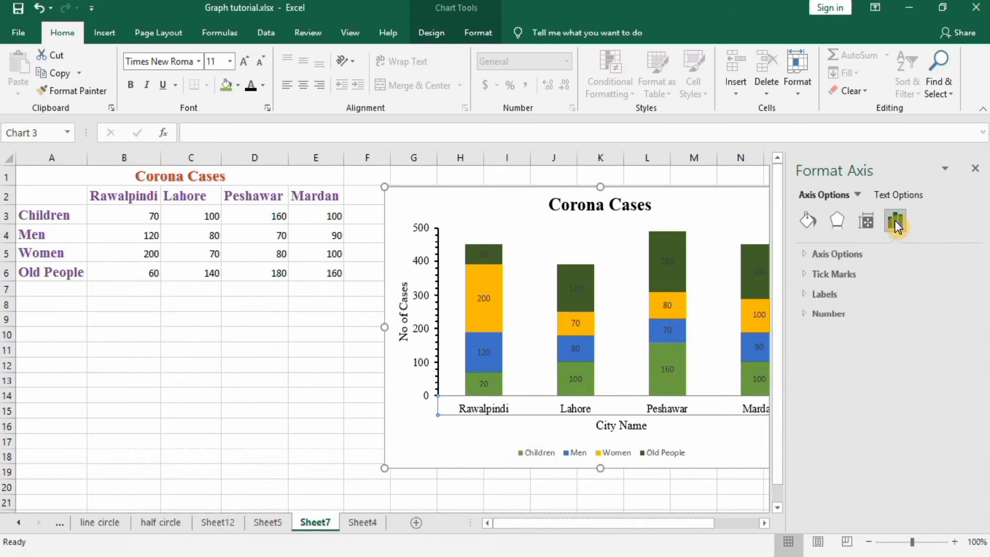
{"action": "left_click", "coordinate": [848, 274]}
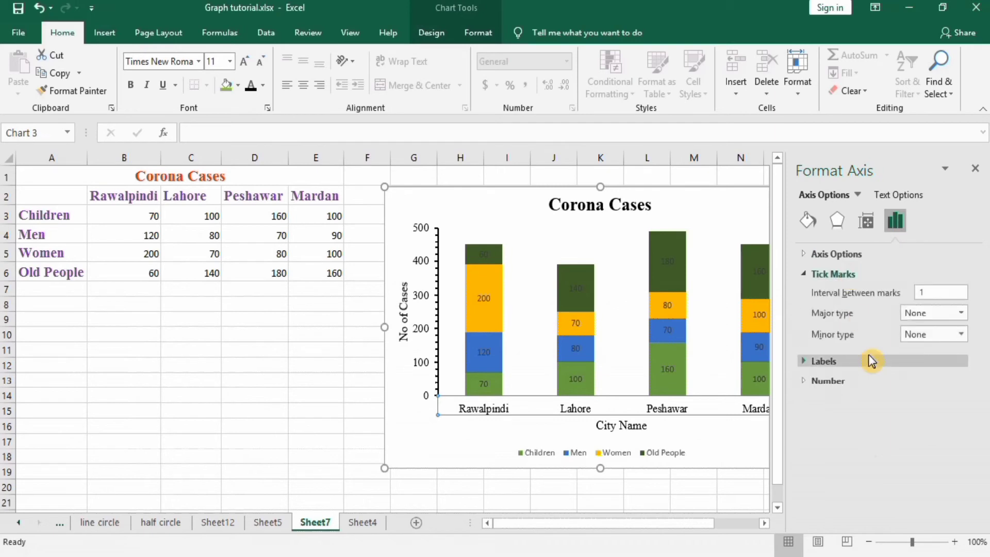
{"action": "left_click", "coordinate": [960, 313]}
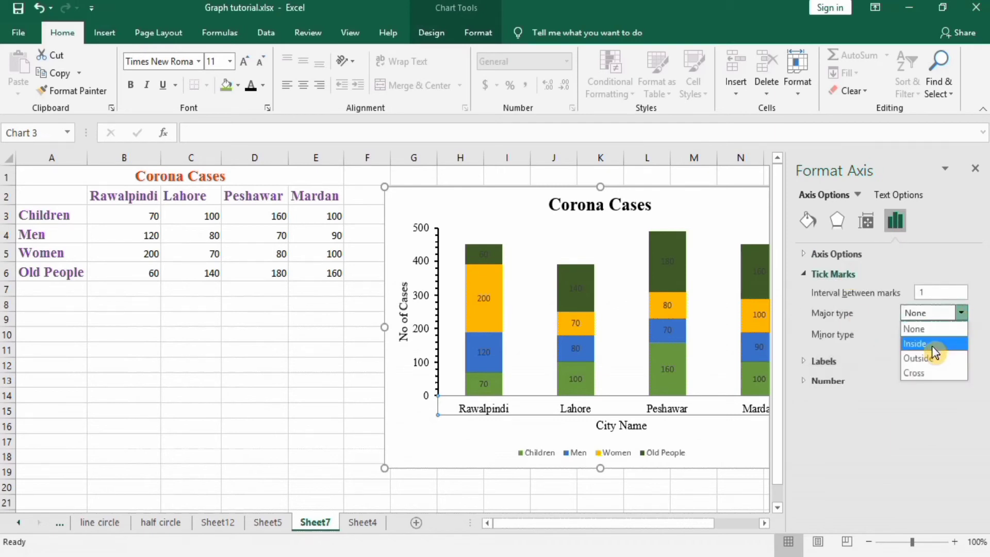
{"action": "left_click", "coordinate": [933, 359]}
{"action": "left_click", "coordinate": [961, 334]}
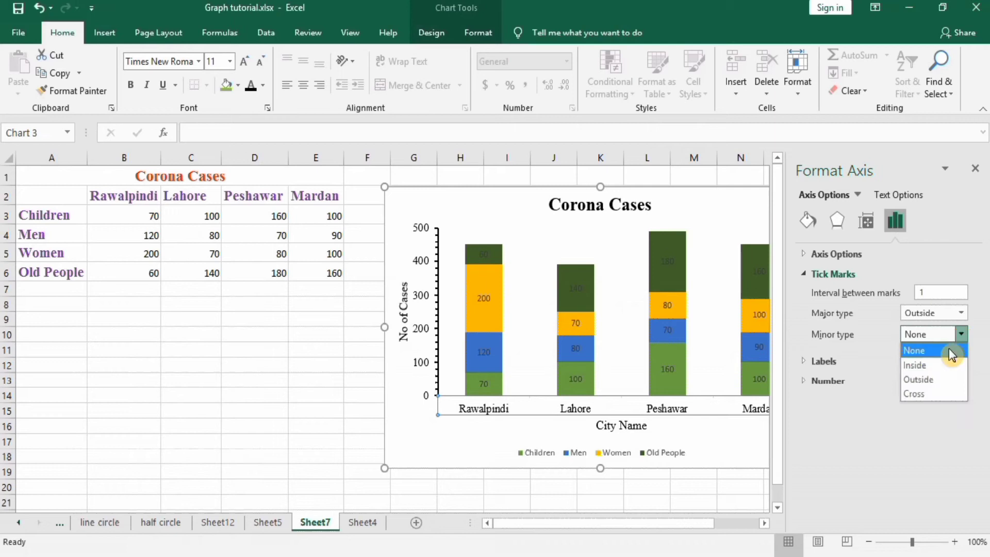
{"action": "left_click", "coordinate": [932, 380]}
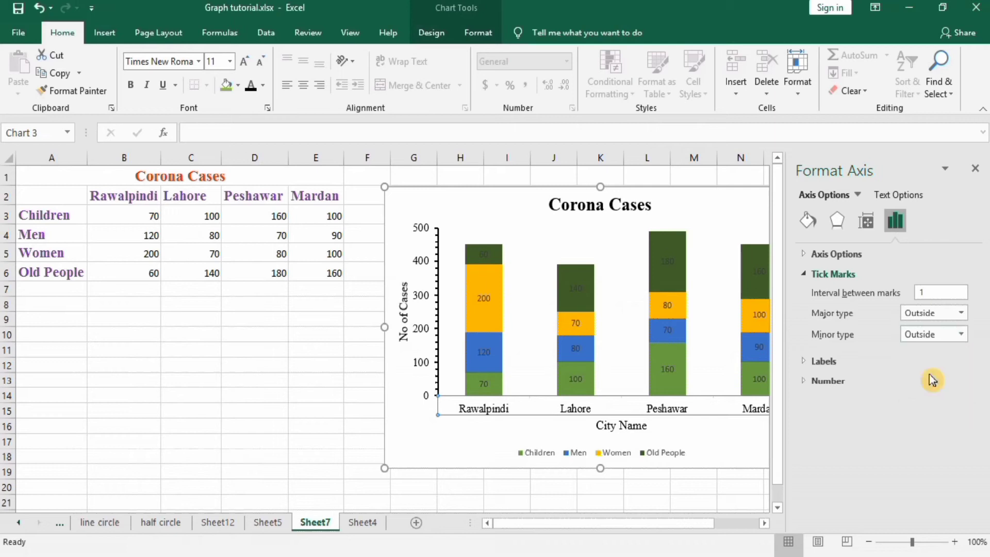
Make the horizontal axis line solid black at 1.5 pt width
{"action": "left_click", "coordinate": [809, 222]}
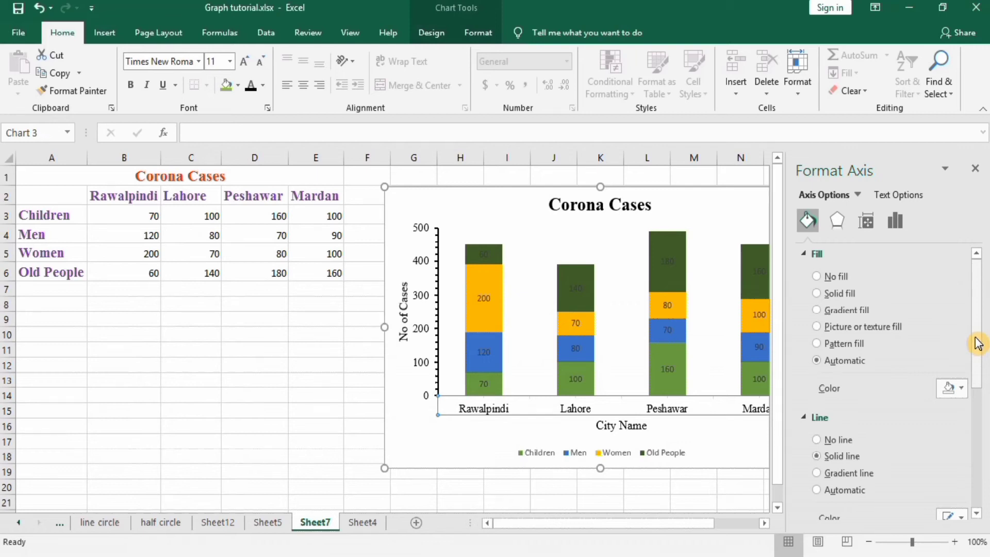
{"action": "left_click_drag", "start_coordinate": [979, 343], "coordinate": [978, 398]}
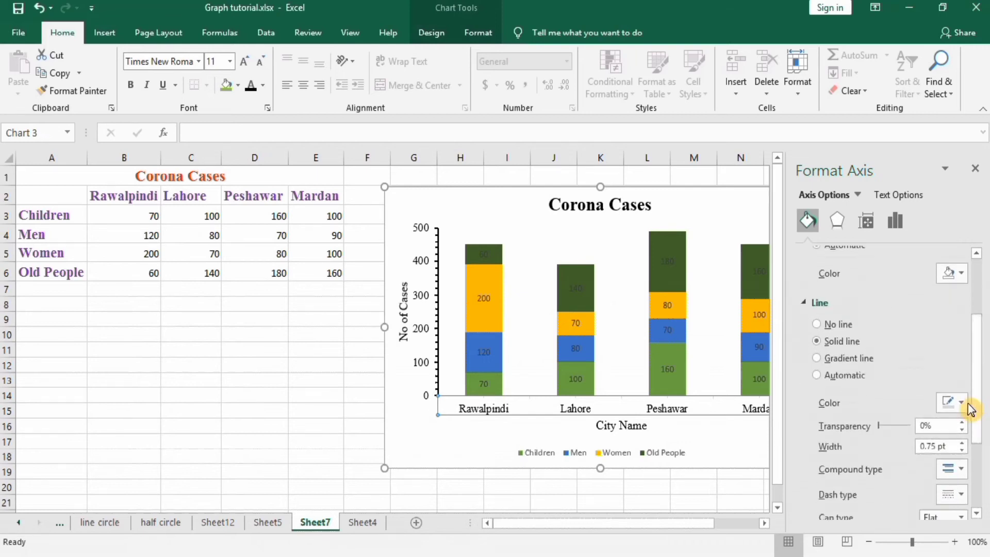
{"action": "left_click", "coordinate": [963, 403]}
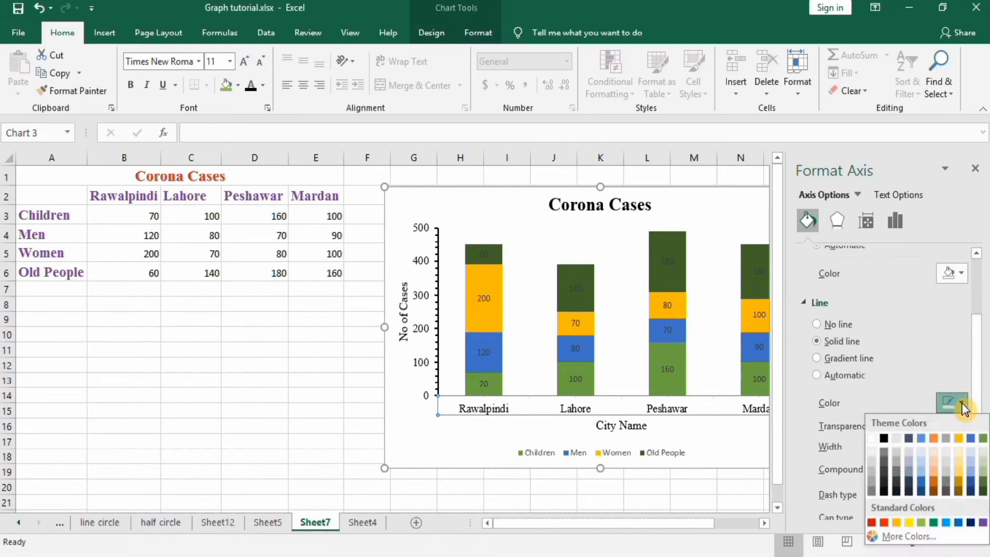
{"action": "left_click", "coordinate": [883, 437]}
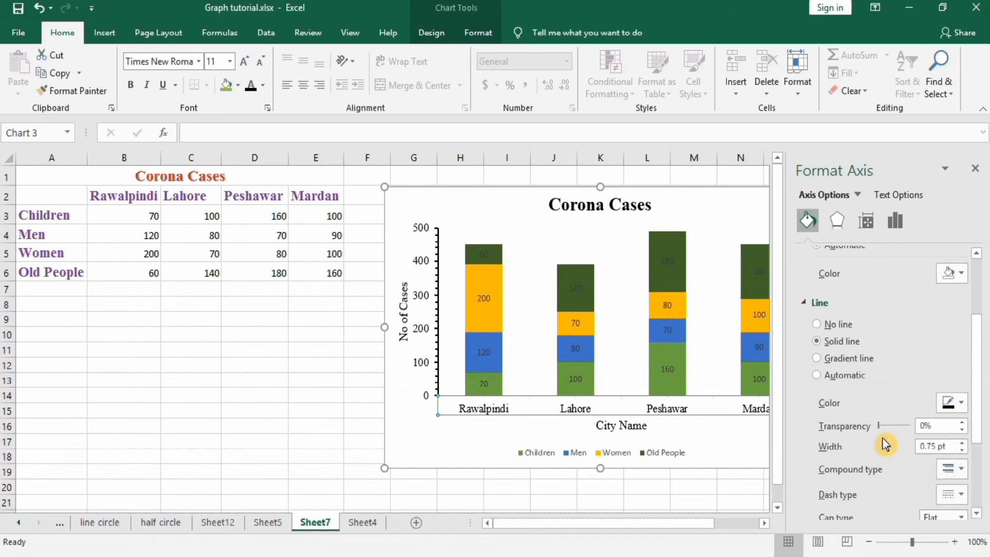
{"action": "left_click", "coordinate": [963, 443]}
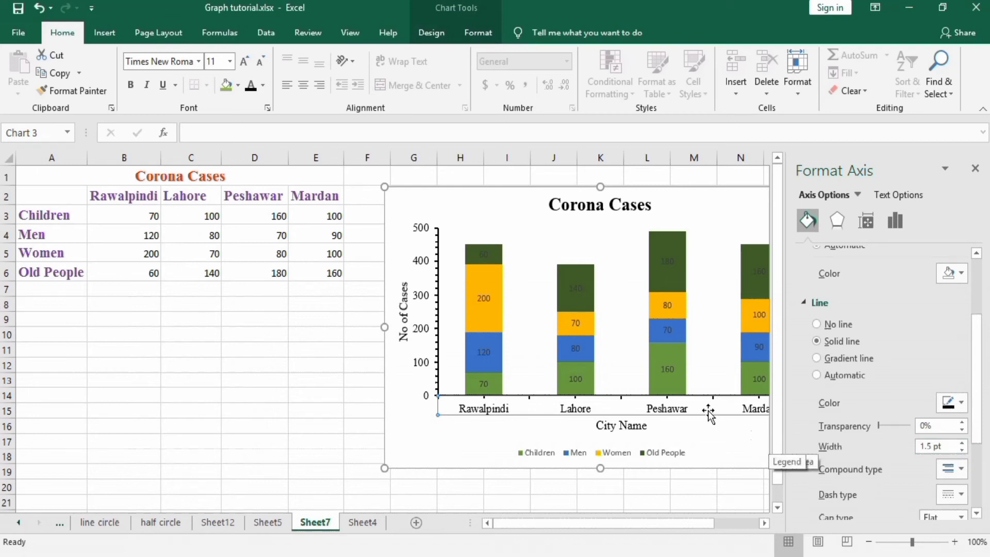
{"action": "left_click", "coordinate": [358, 417]}
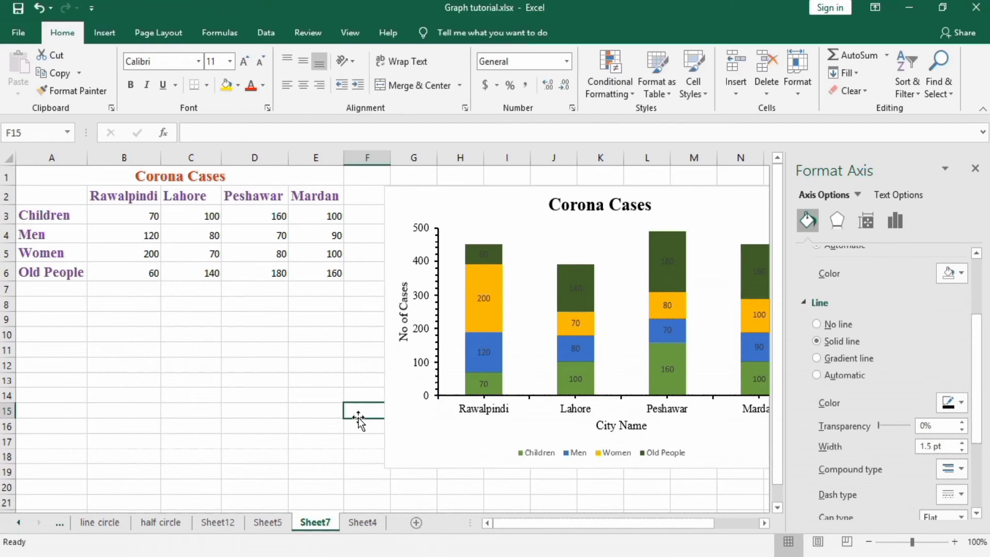
Move the chart legend to the right side
{"action": "left_click", "coordinate": [580, 454]}
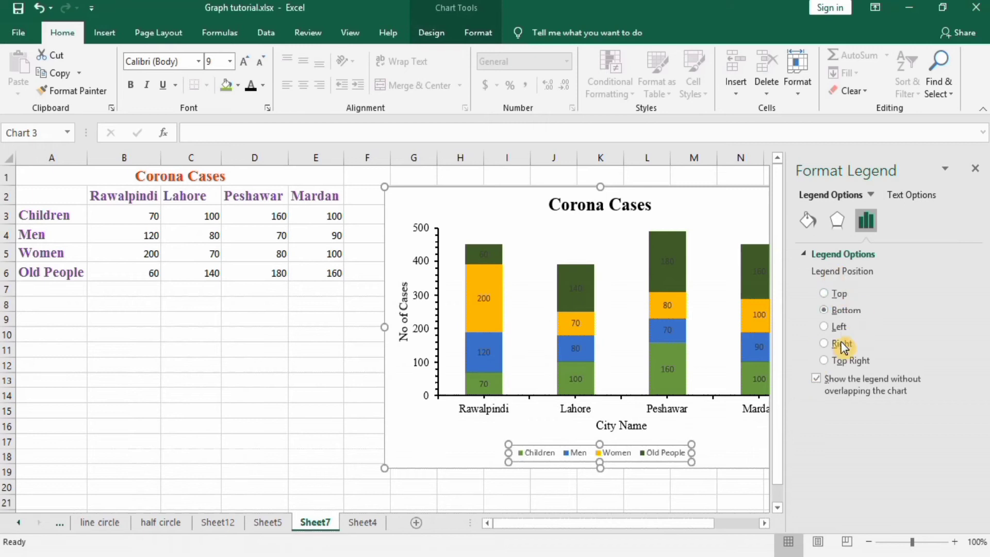
{"action": "left_click", "coordinate": [824, 343]}
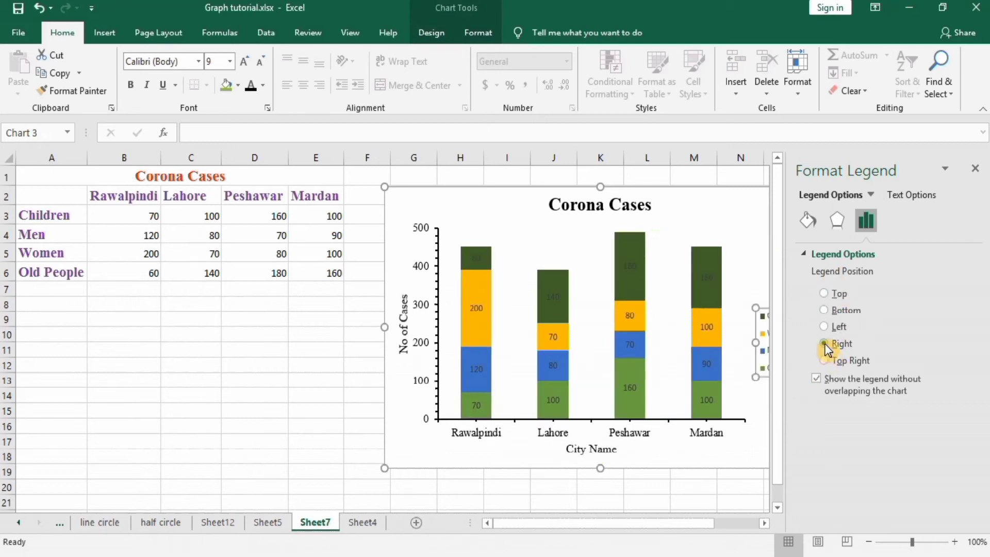
{"action": "left_click", "coordinate": [765, 523]}
{"action": "left_click", "coordinate": [765, 523]}
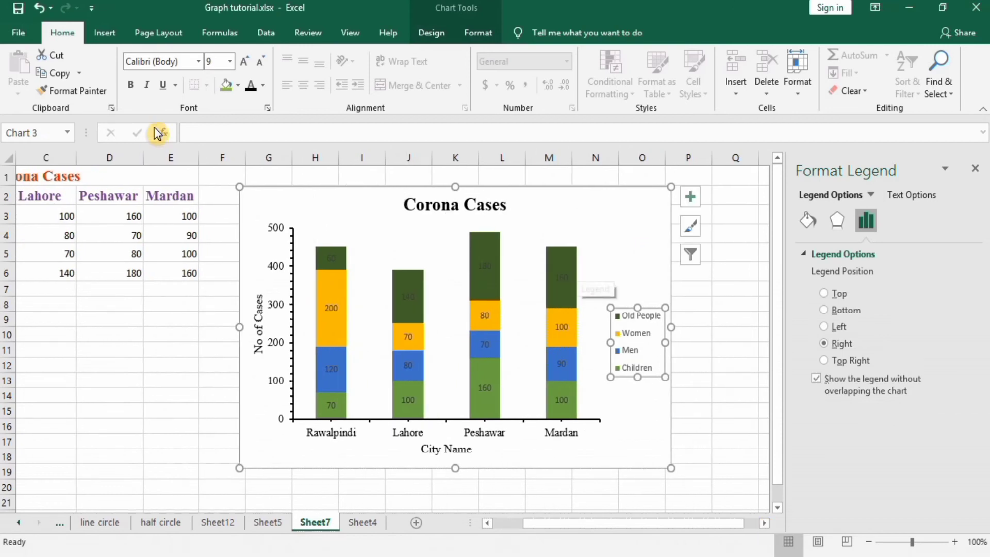
Set the legend text to Times New Roman, size 12
{"action": "left_click", "coordinate": [199, 62]}
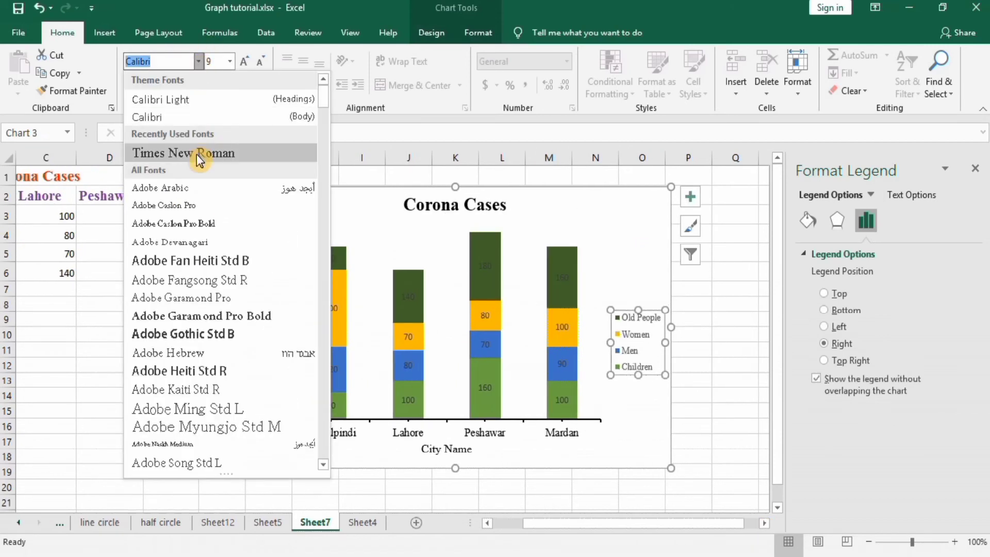
{"action": "left_click", "coordinate": [199, 154]}
{"action": "left_click", "coordinate": [231, 60]}
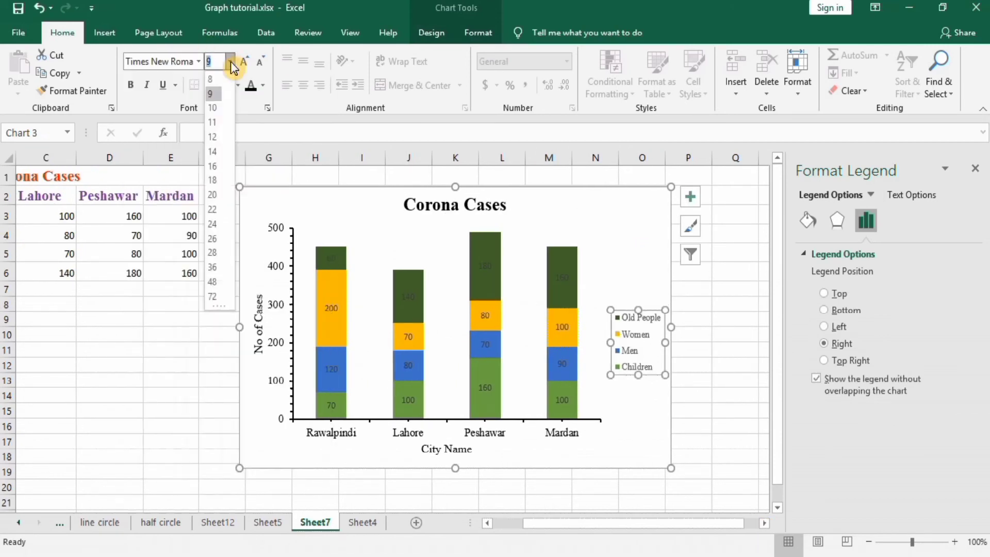
{"action": "left_click", "coordinate": [218, 134]}
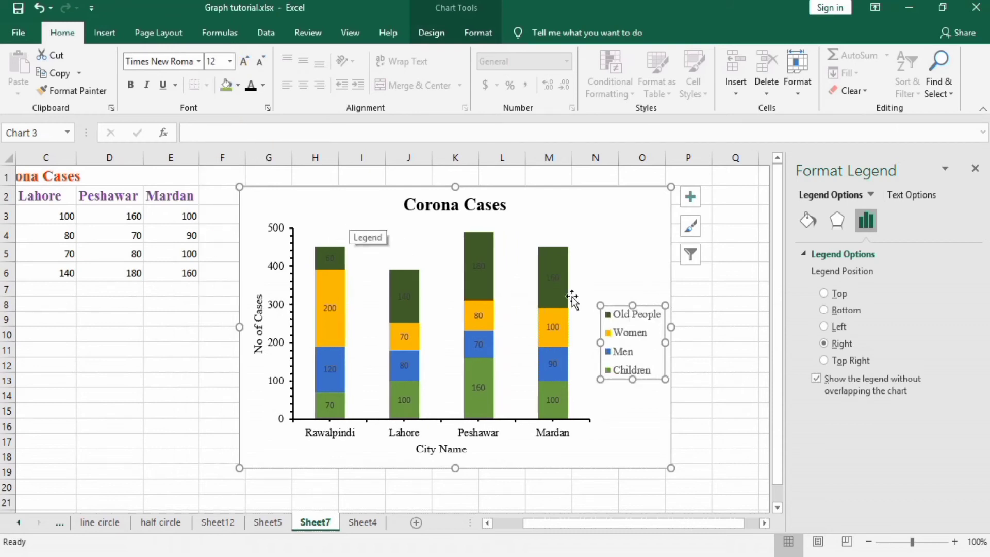
Set the Old People and Women data labels to size 11, bolding Old People
{"action": "left_click", "coordinate": [479, 264]}
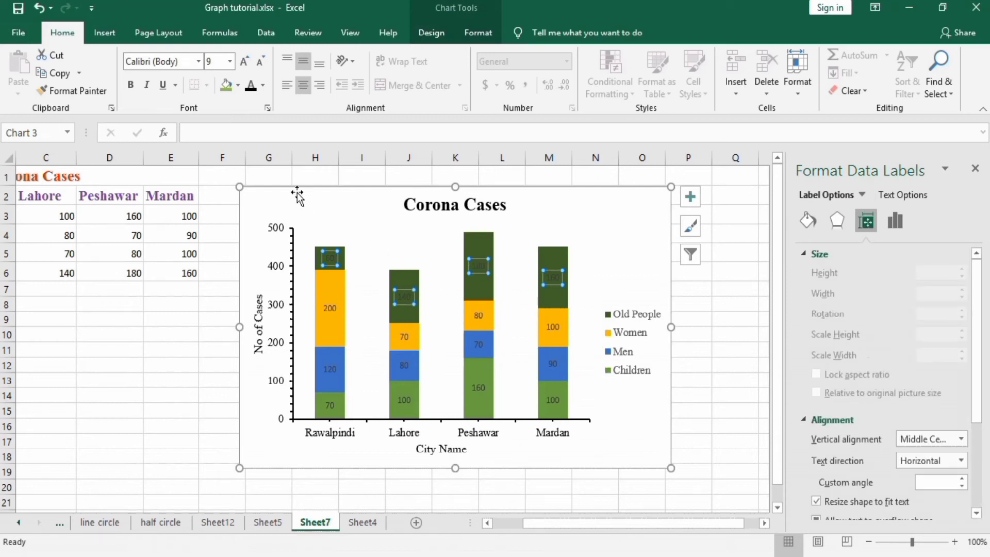
{"action": "left_click", "coordinate": [230, 61]}
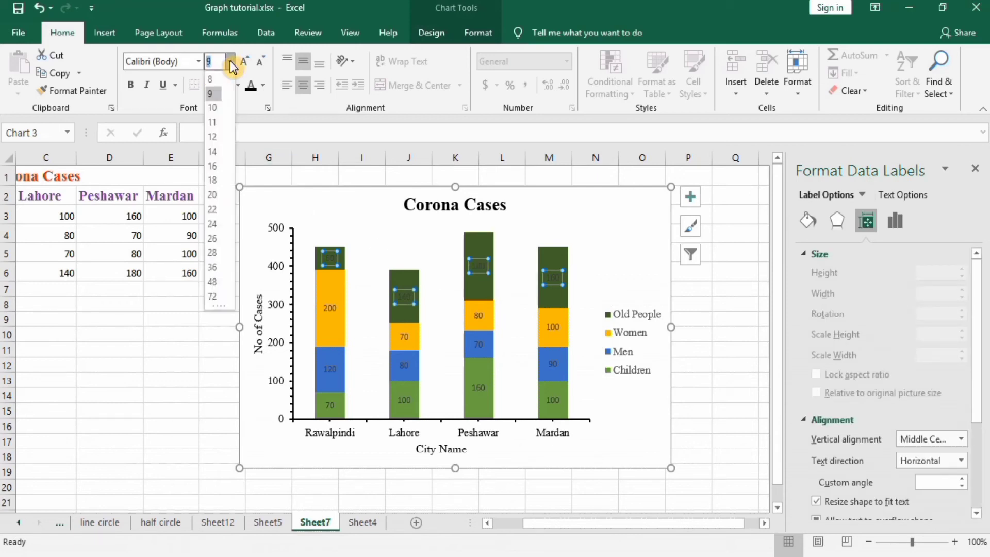
{"action": "left_click", "coordinate": [215, 122]}
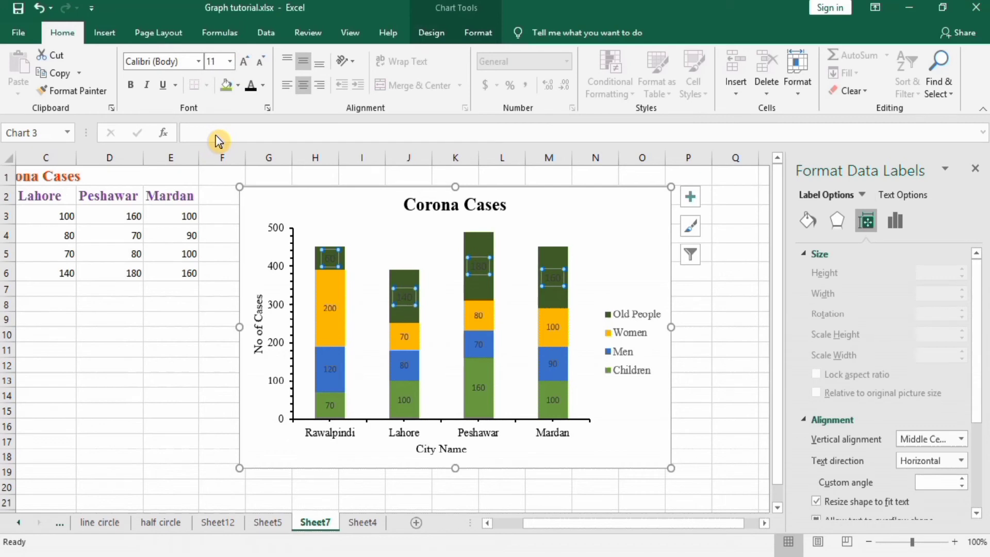
{"action": "left_click", "coordinate": [133, 87]}
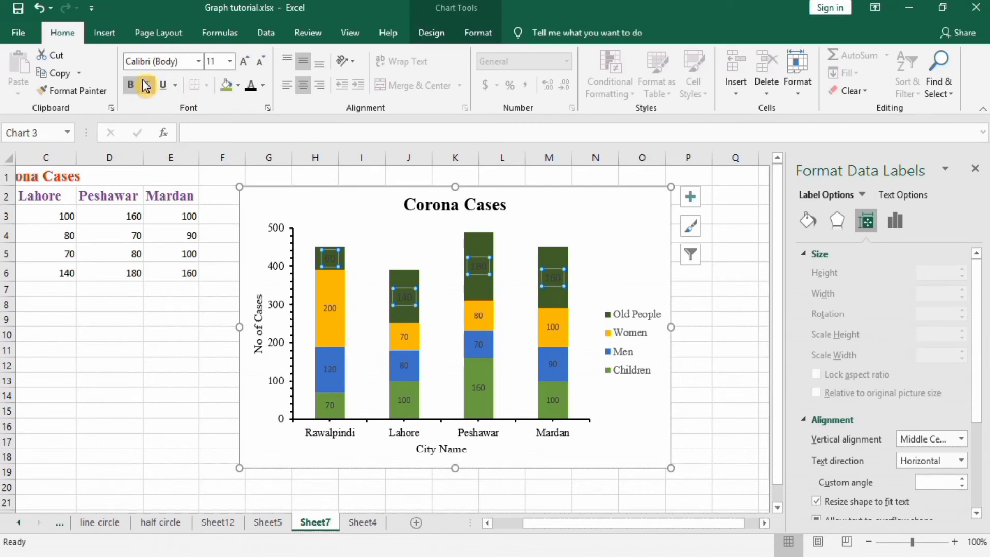
{"action": "left_click", "coordinate": [330, 306]}
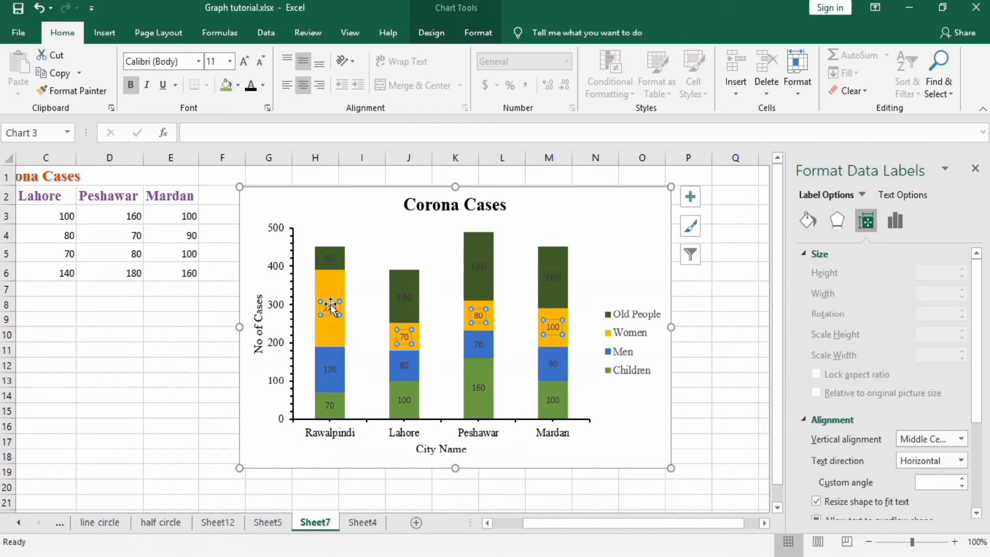
{"action": "left_click", "coordinate": [230, 61]}
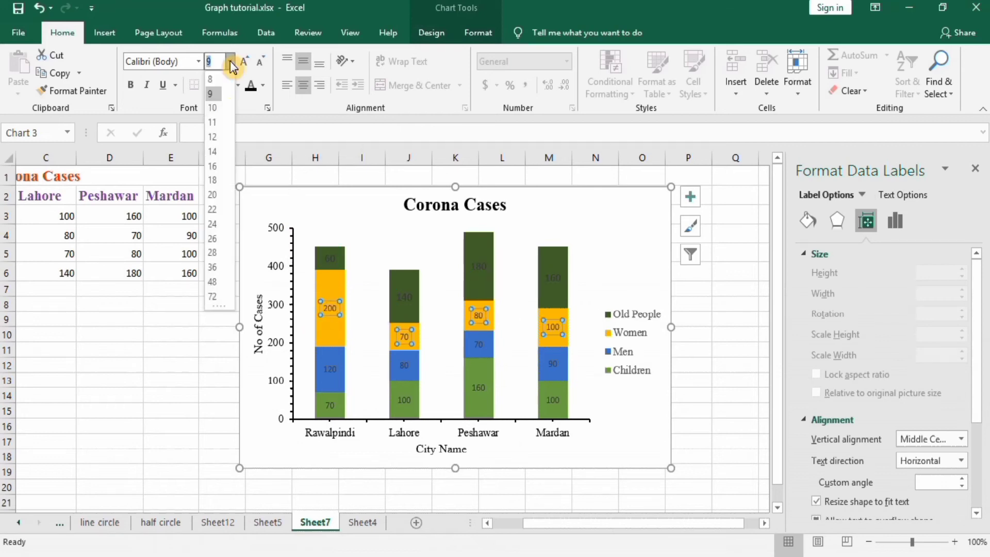
{"action": "left_click", "coordinate": [213, 122]}
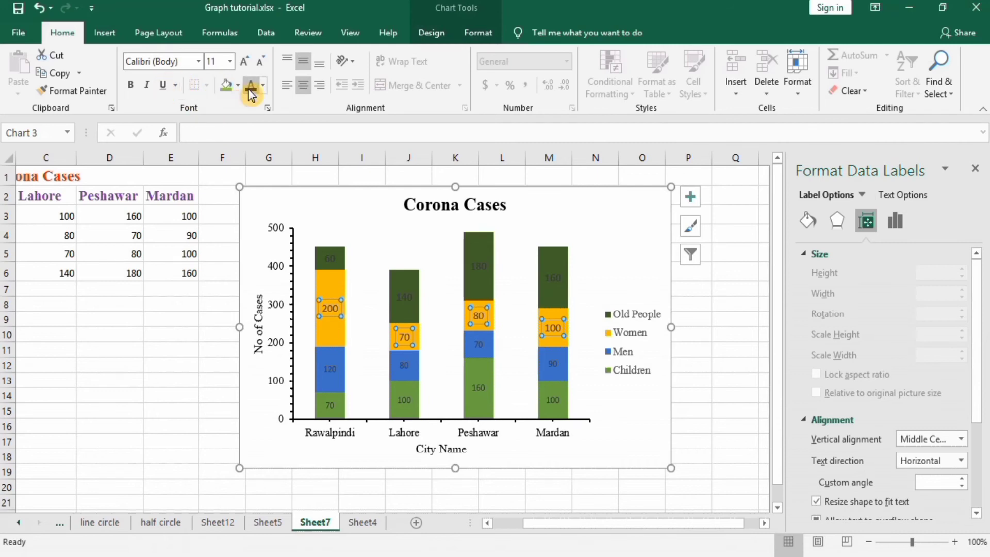
Set the Men and Children data labels to size 11, bolding Men and darkening Children
{"action": "left_click", "coordinate": [330, 369]}
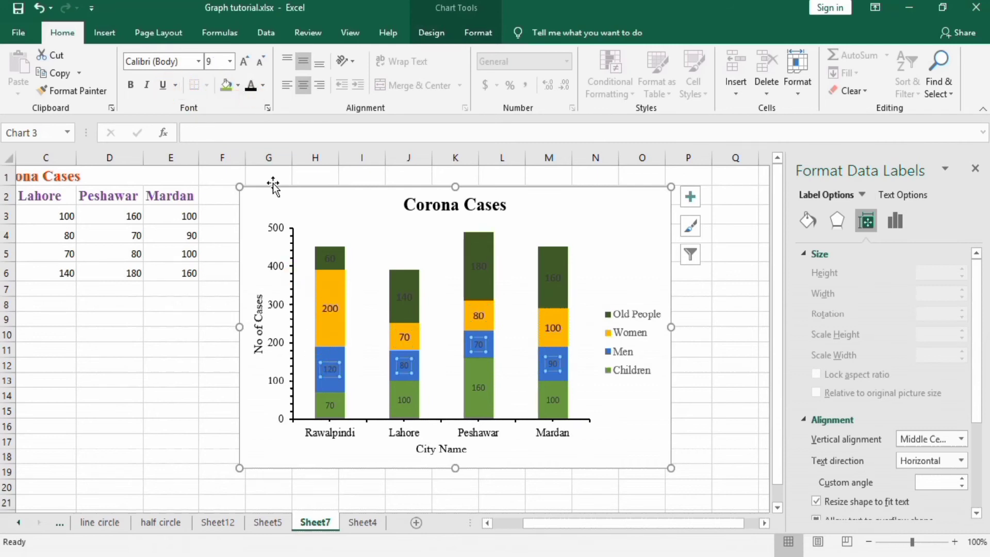
{"action": "left_click", "coordinate": [230, 63]}
{"action": "left_click", "coordinate": [212, 122]}
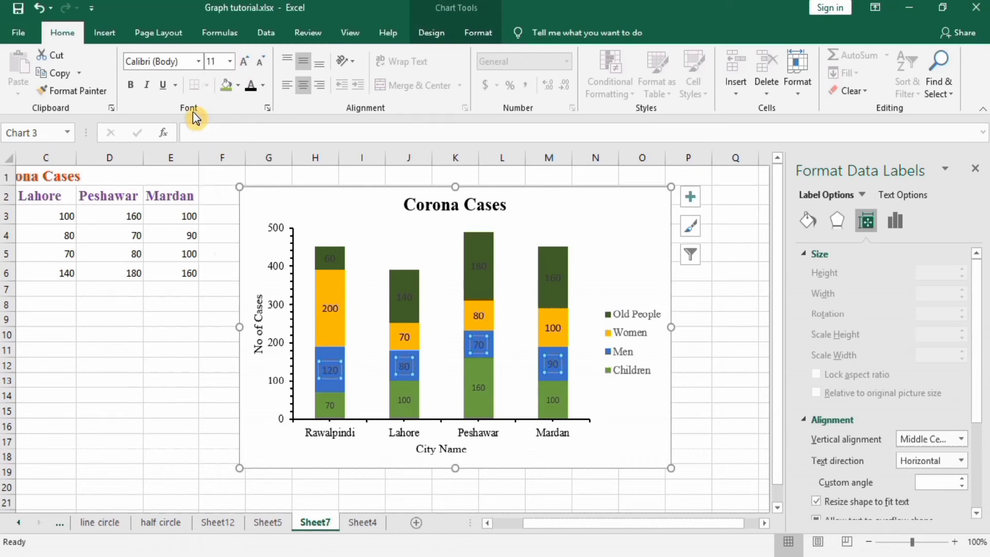
{"action": "left_click", "coordinate": [133, 86]}
{"action": "left_click", "coordinate": [326, 406]}
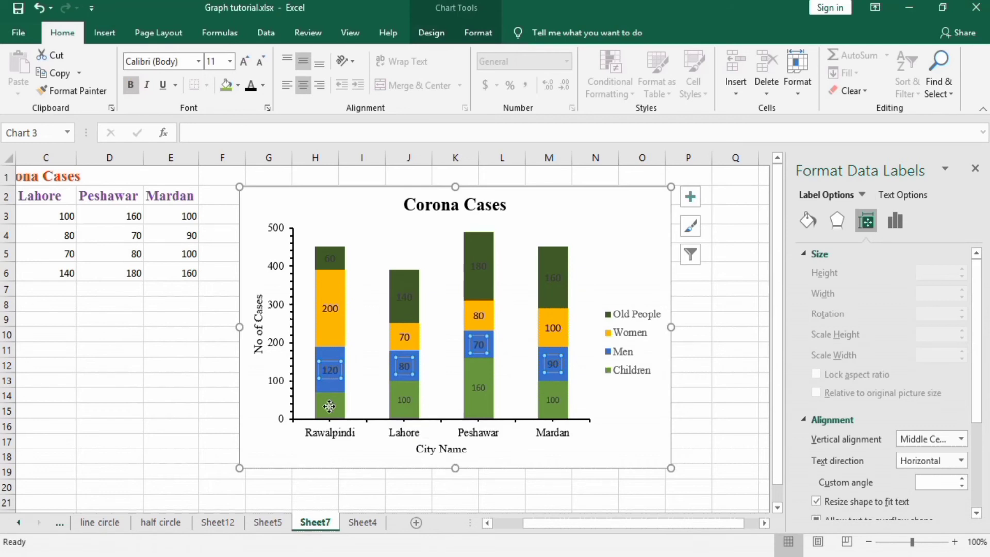
{"action": "left_click", "coordinate": [199, 62]}
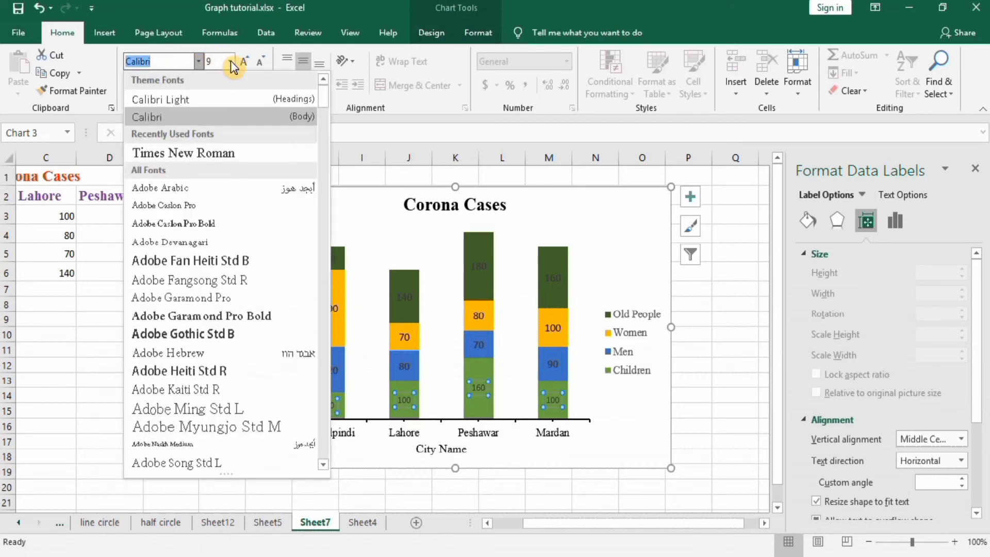
{"action": "left_click", "coordinate": [230, 61]}
{"action": "left_click", "coordinate": [216, 140]}
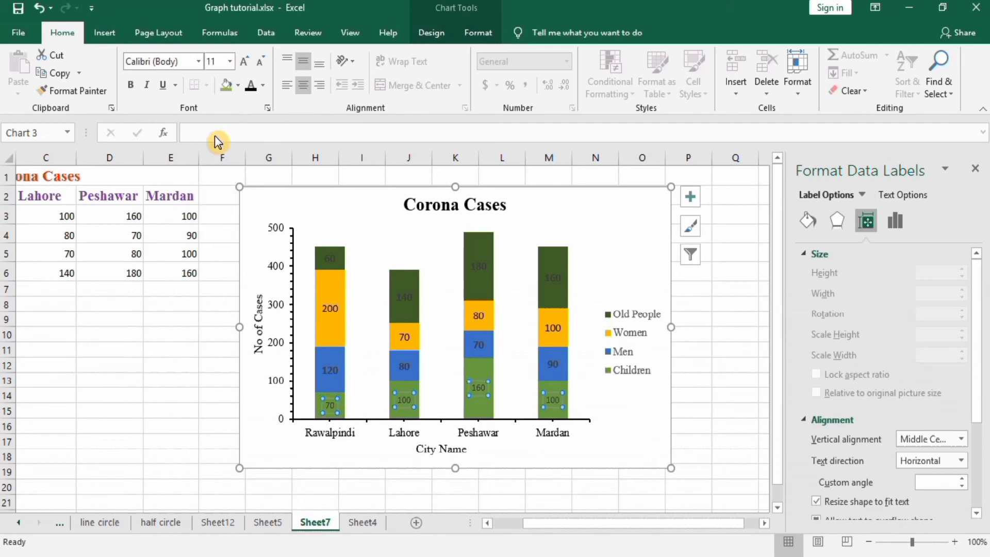
{"action": "left_click", "coordinate": [252, 92]}
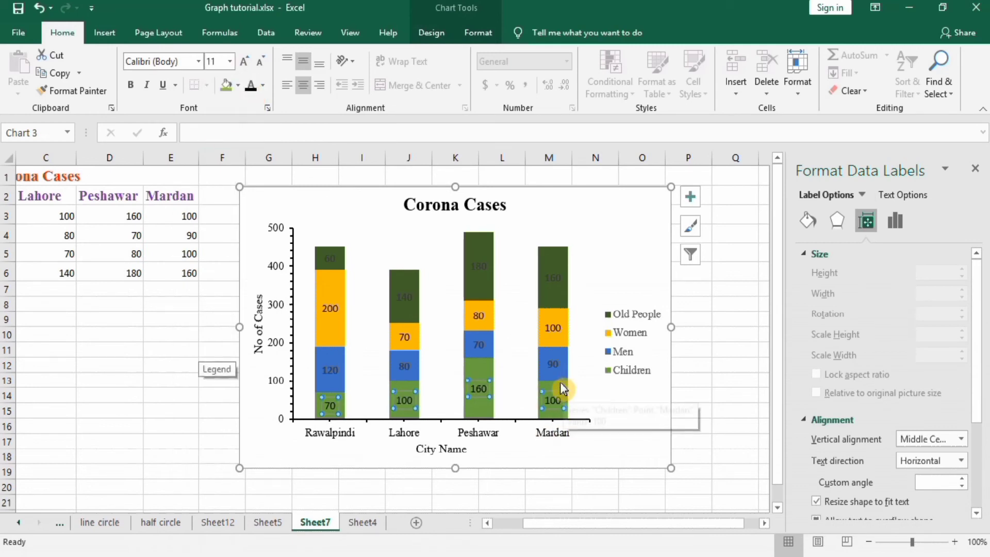
{"action": "left_click", "coordinate": [562, 295]}
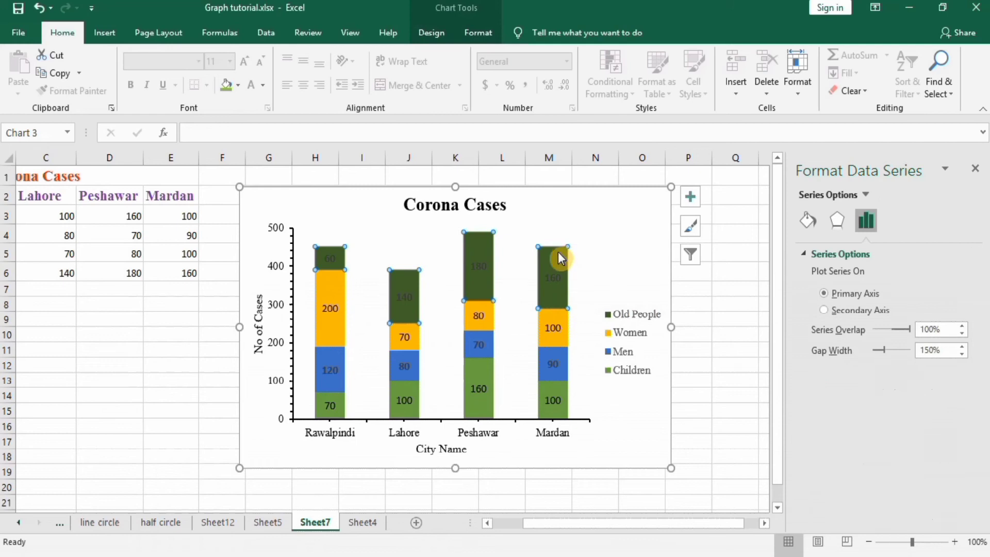
{"action": "left_click", "coordinate": [808, 221]}
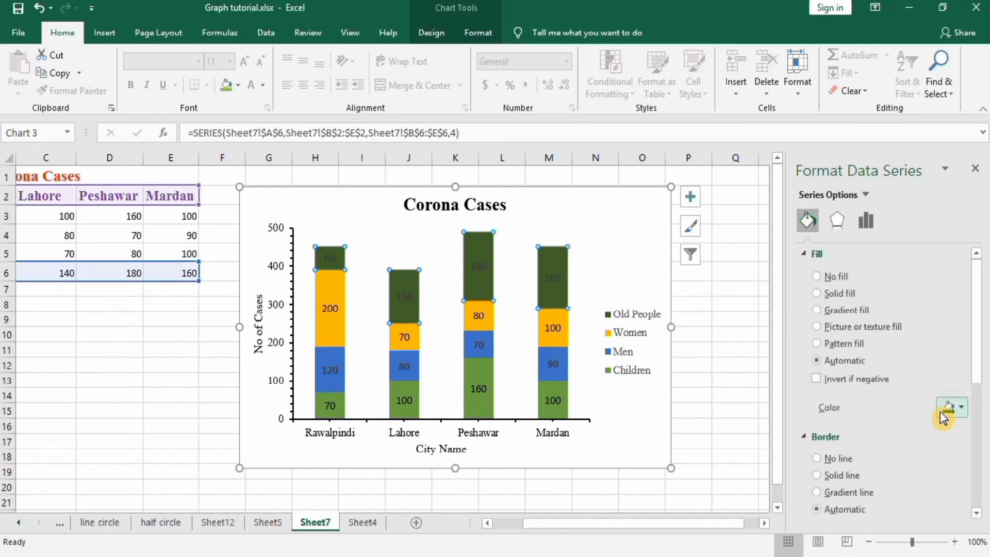
{"action": "left_click", "coordinate": [964, 410]}
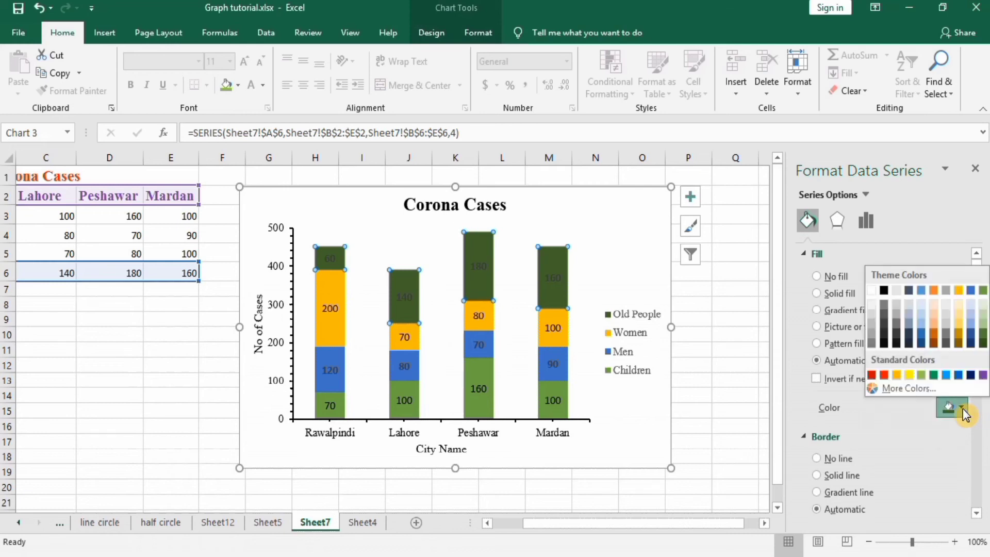
{"action": "left_click", "coordinate": [734, 403]}
{"action": "left_click", "coordinate": [722, 288]}
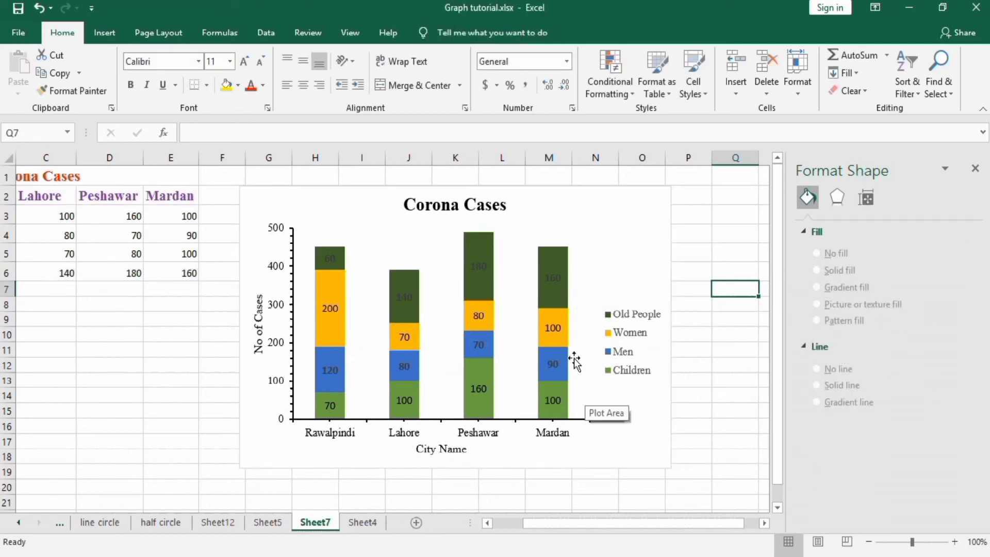
Set the Children series overlap to 100%
{"action": "left_click", "coordinate": [564, 385]}
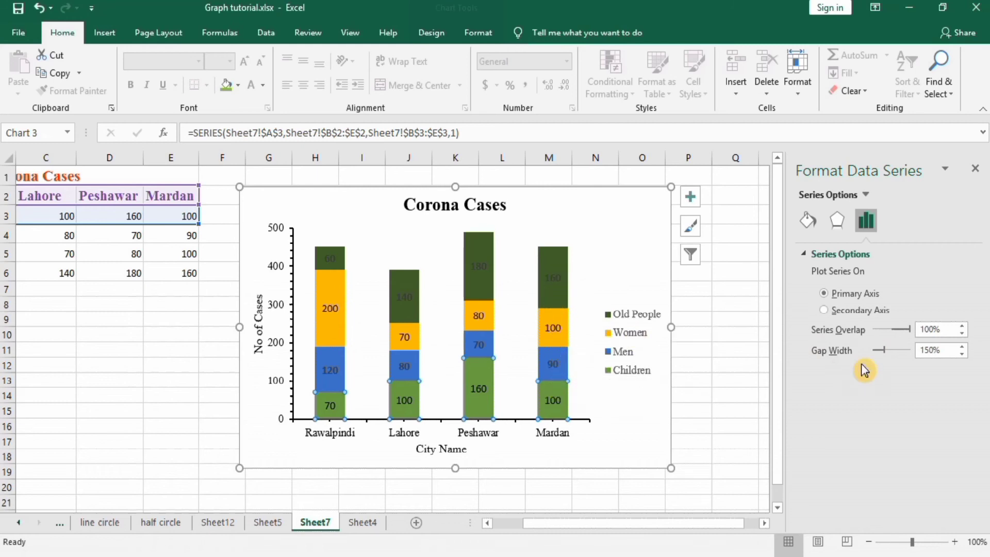
{"action": "left_click", "coordinate": [962, 338]}
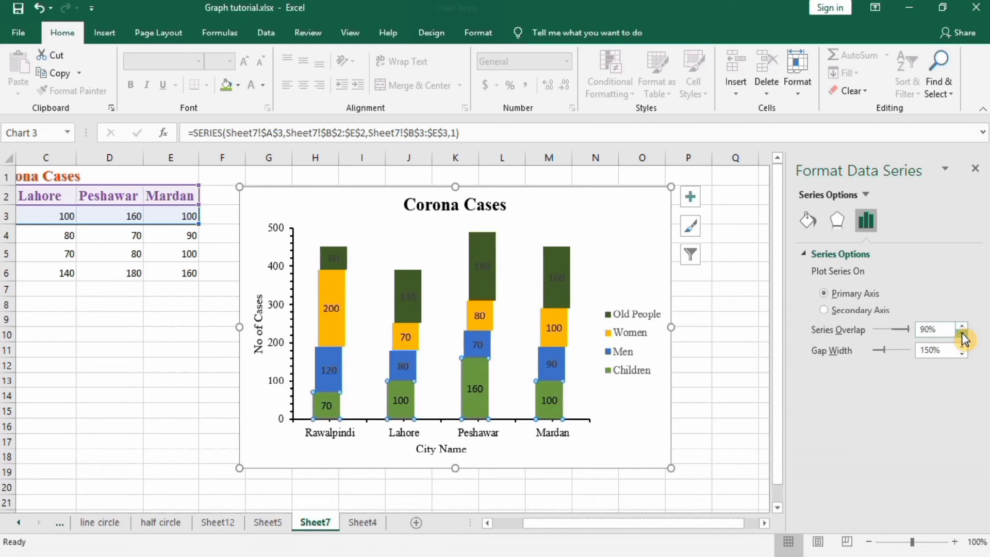
{"action": "left_click", "coordinate": [963, 338]}
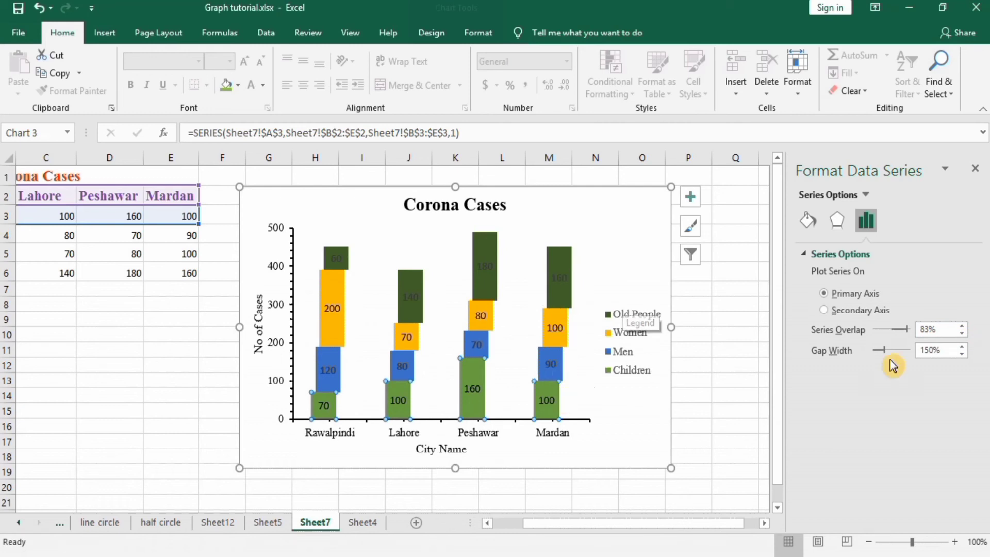
{"action": "left_click", "coordinate": [963, 326]}
{"action": "left_click", "coordinate": [963, 327]}
{"action": "left_click", "coordinate": [963, 327]}
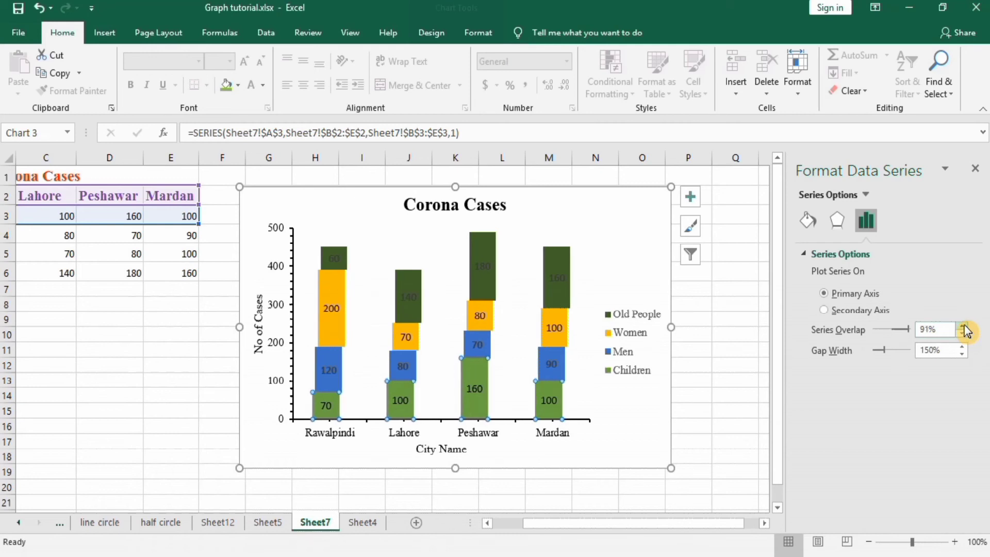
{"action": "left_click", "coordinate": [964, 326]}
{"action": "left_click", "coordinate": [964, 326]}
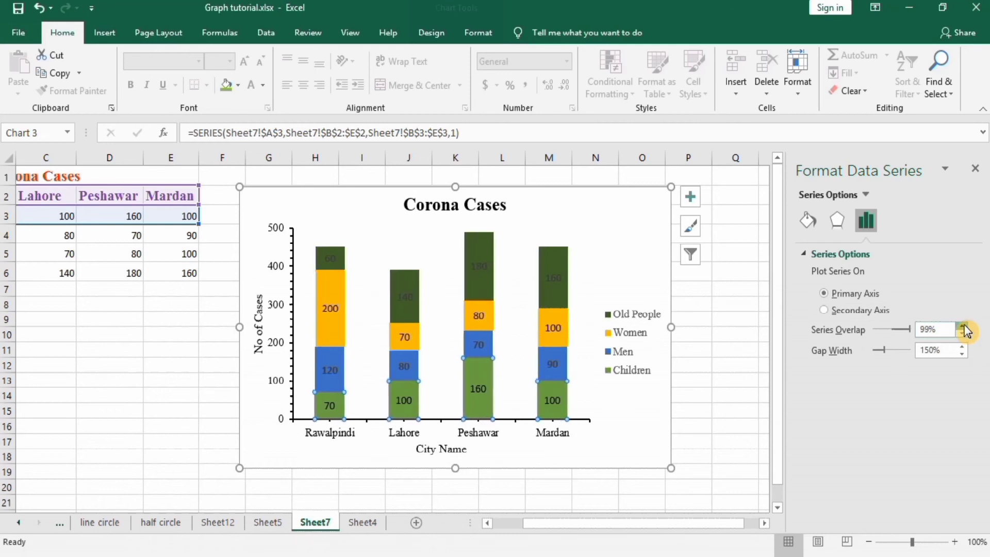
{"action": "left_click", "coordinate": [963, 326]}
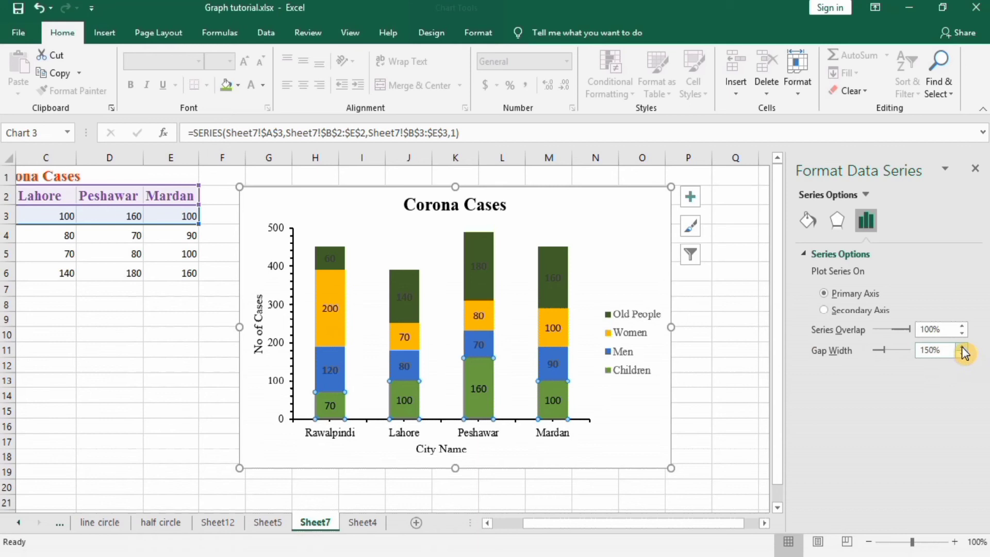
Set the gap width between columns to 150%
{"action": "left_click_drag", "start_coordinate": [962, 354], "coordinate": [961, 355]}
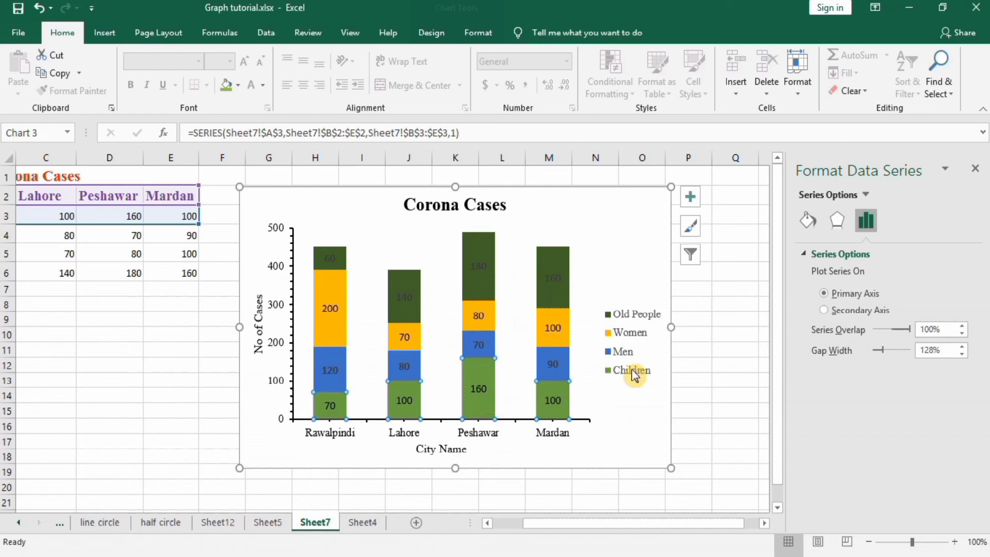
{"action": "left_click", "coordinate": [962, 348]}
{"action": "left_click", "coordinate": [961, 347]}
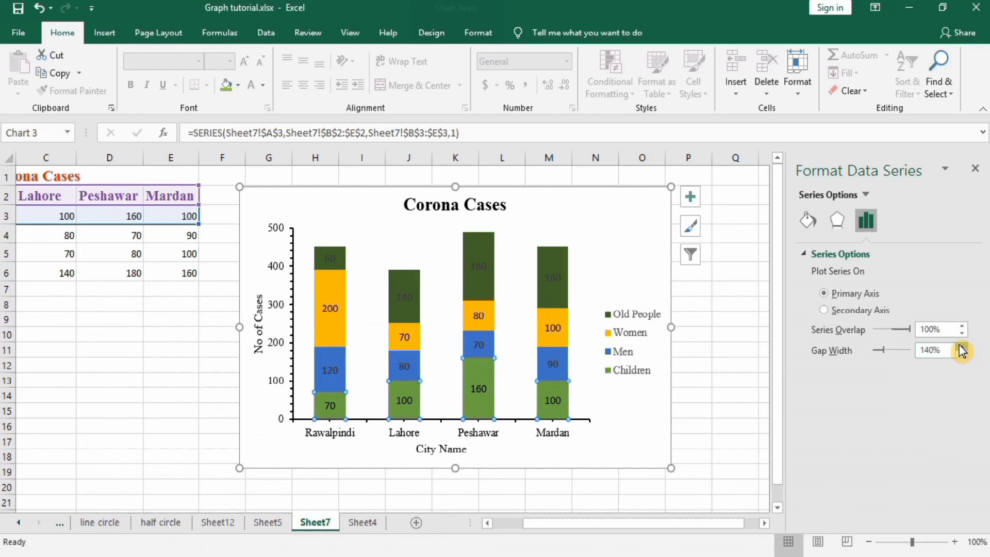
{"action": "left_click", "coordinate": [961, 348]}
{"action": "left_click", "coordinate": [961, 347]}
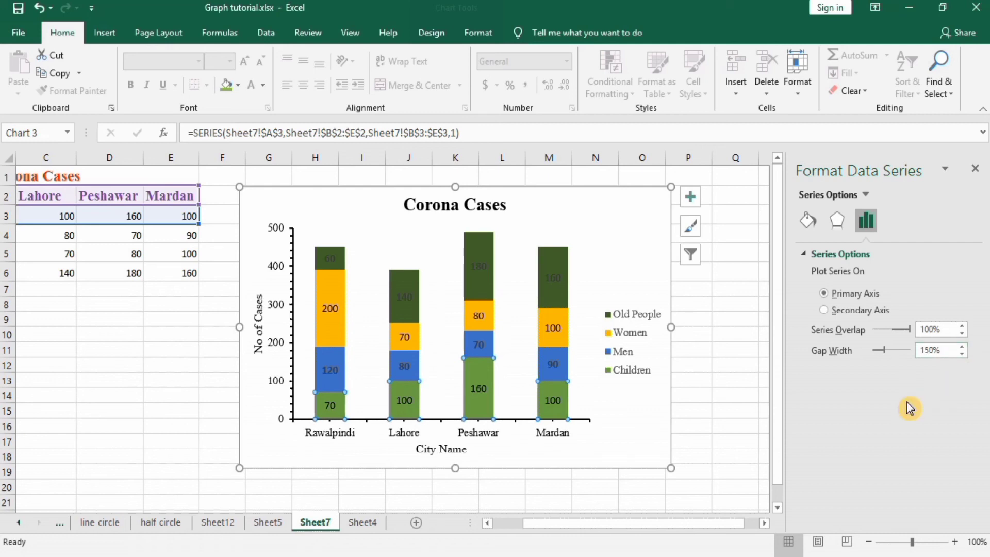
{"action": "left_click", "coordinate": [735, 407]}
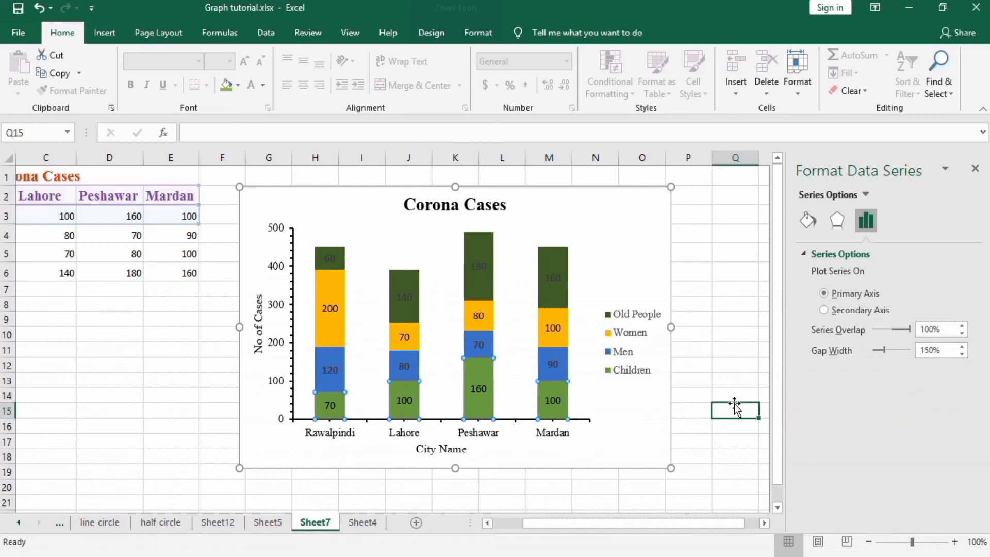
Apply the Round Convex top bevel to the Old People and Women columns
{"action": "left_click", "coordinate": [553, 295]}
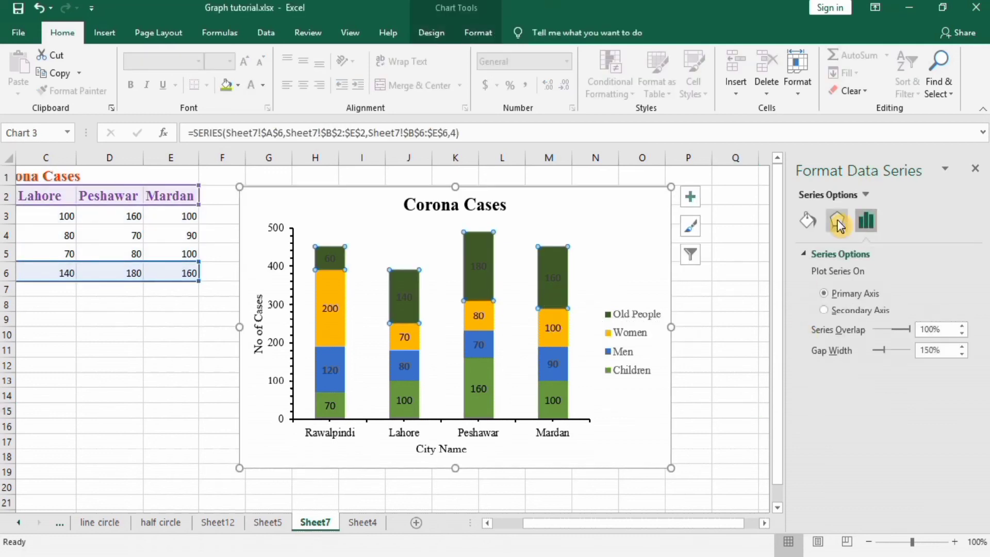
{"action": "left_click", "coordinate": [838, 224]}
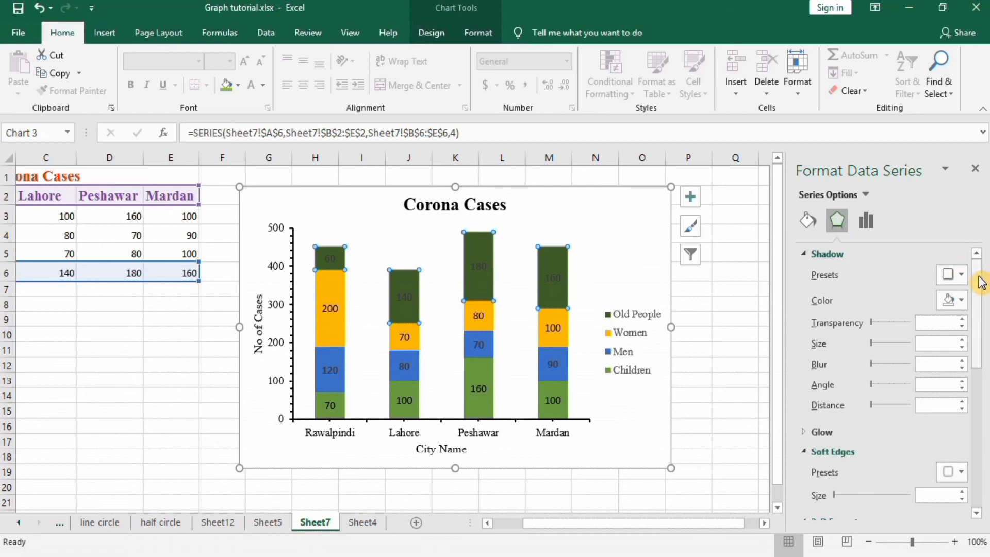
{"action": "left_click_drag", "start_coordinate": [981, 289], "coordinate": [981, 361]}
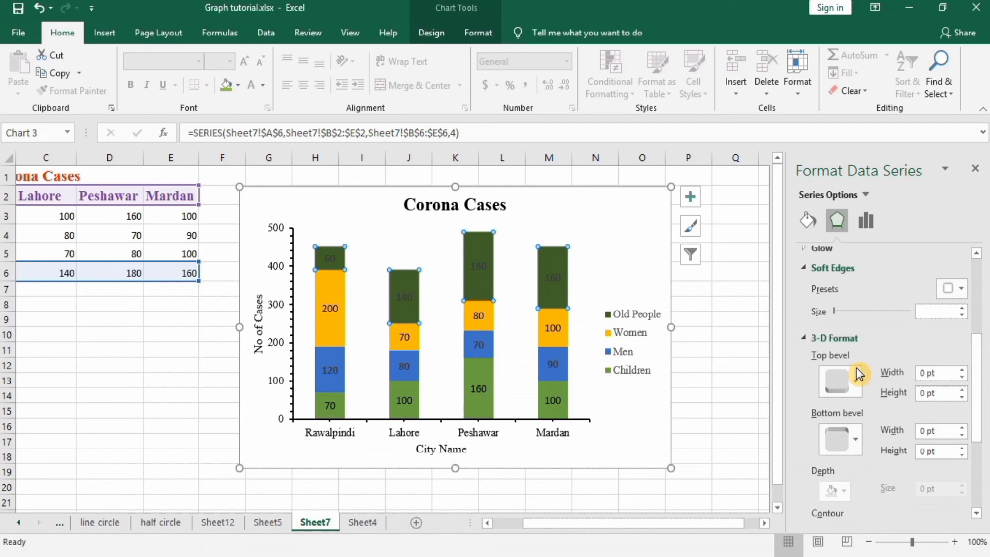
{"action": "left_click", "coordinate": [856, 384]}
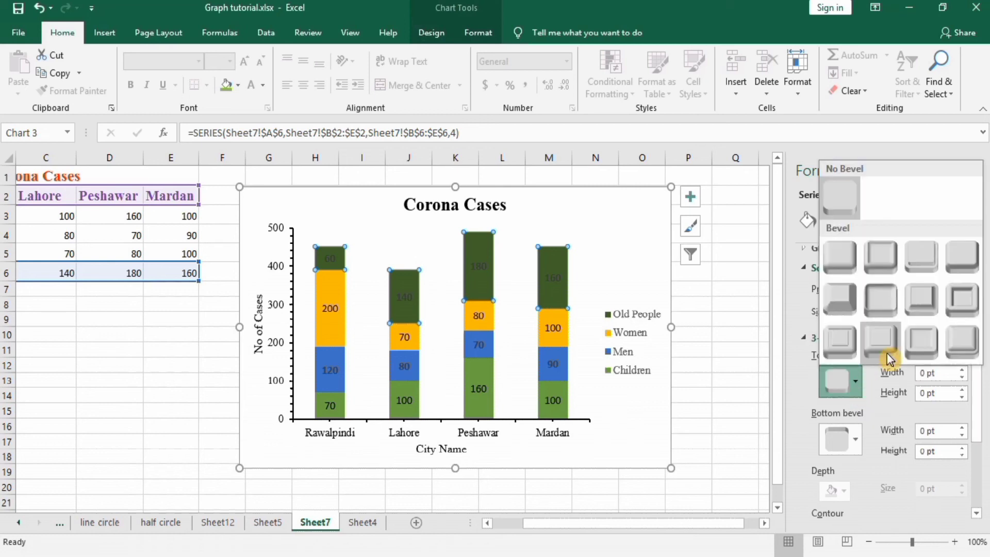
{"action": "left_click", "coordinate": [955, 343]}
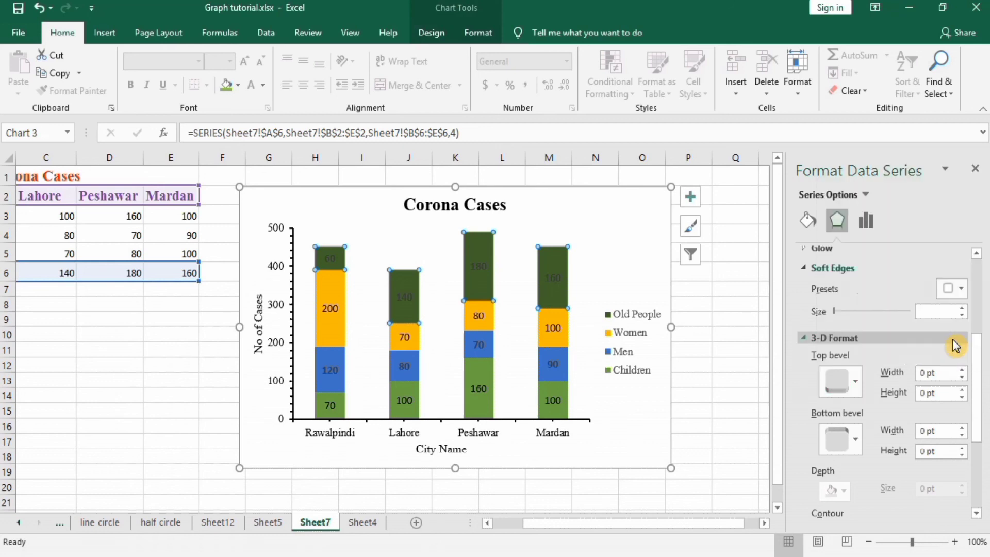
{"action": "left_click", "coordinate": [562, 336]}
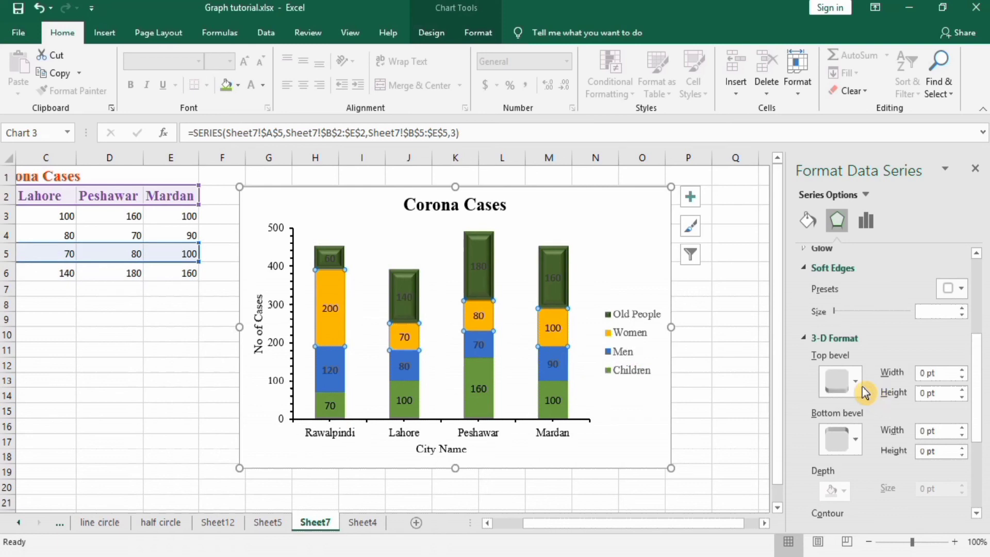
{"action": "left_click", "coordinate": [857, 386]}
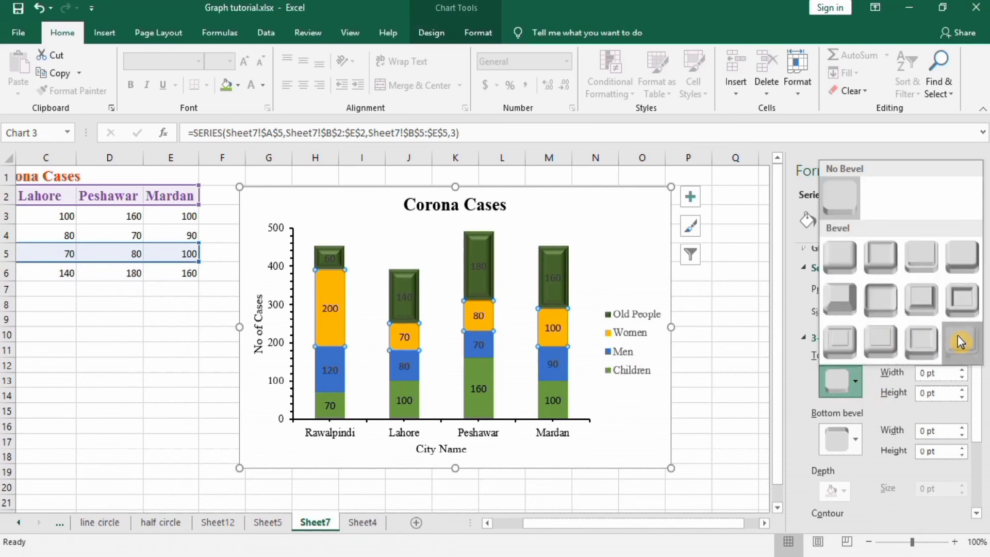
{"action": "left_click", "coordinate": [961, 342]}
Apply the Round Convex top bevel to the Men and Children columns
{"action": "left_click", "coordinate": [566, 376]}
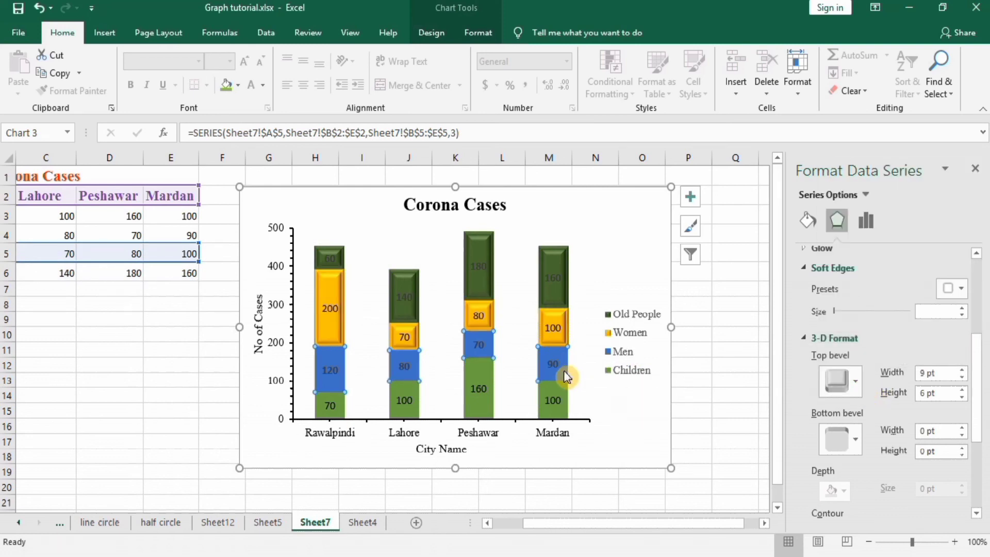
{"action": "left_click", "coordinate": [857, 384]}
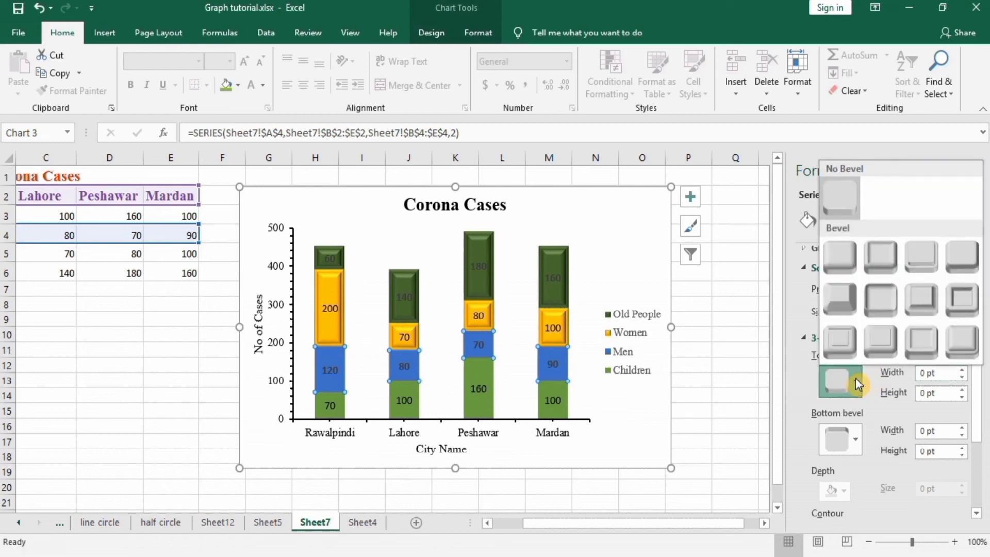
{"action": "left_click", "coordinate": [963, 345]}
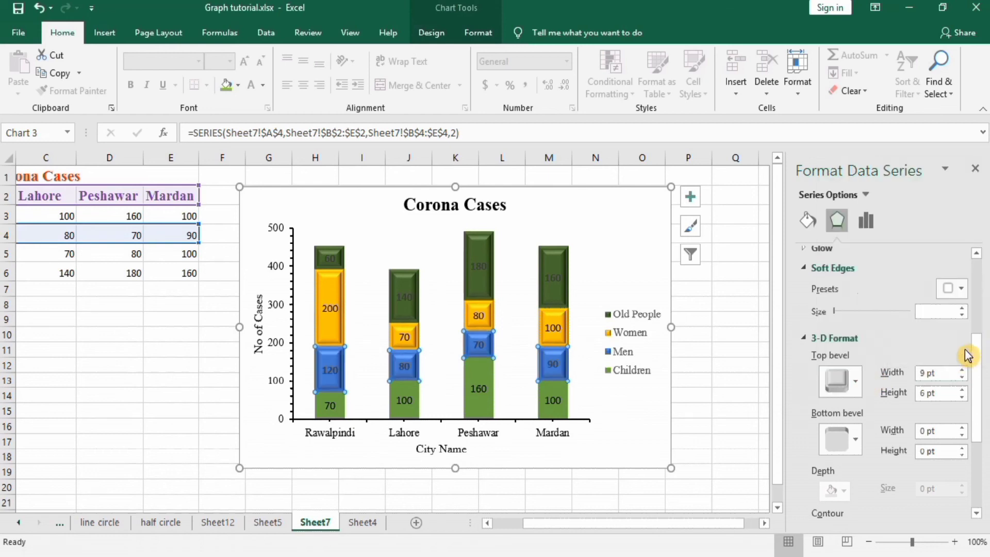
{"action": "left_click", "coordinate": [564, 410]}
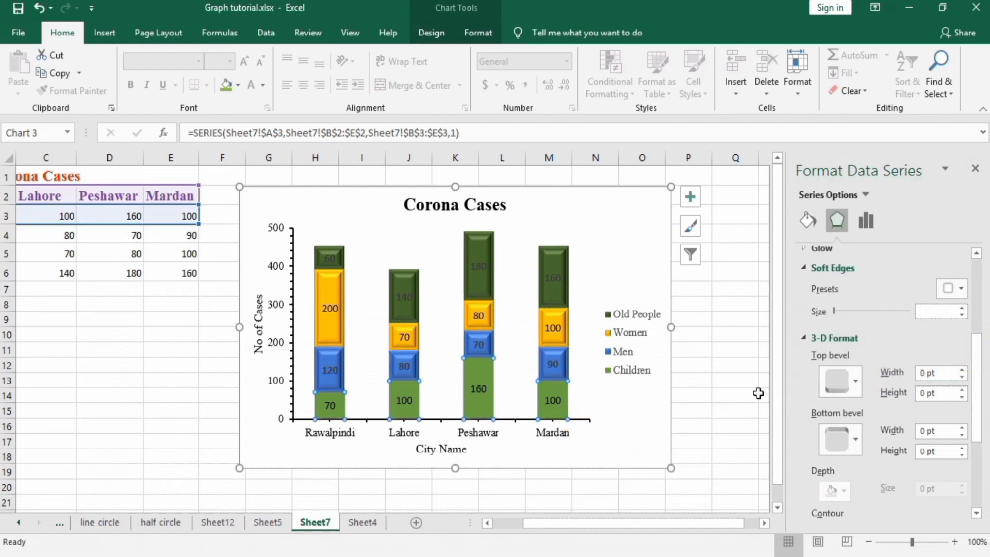
{"action": "left_click", "coordinate": [858, 387]}
{"action": "left_click", "coordinate": [955, 347]}
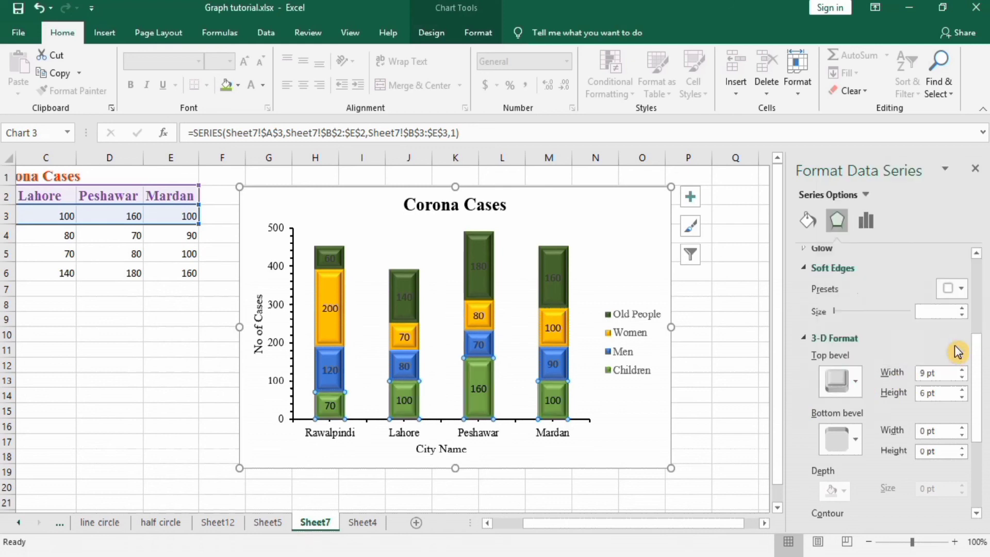
{"action": "left_click", "coordinate": [738, 408]}
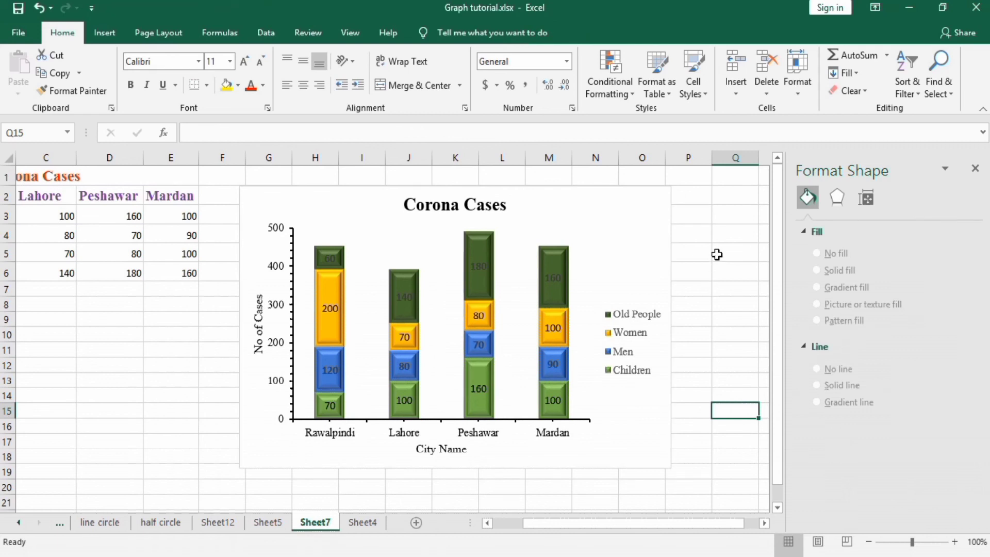
Outline the whole chart area in black using Shape Outline
{"action": "left_click", "coordinate": [662, 199]}
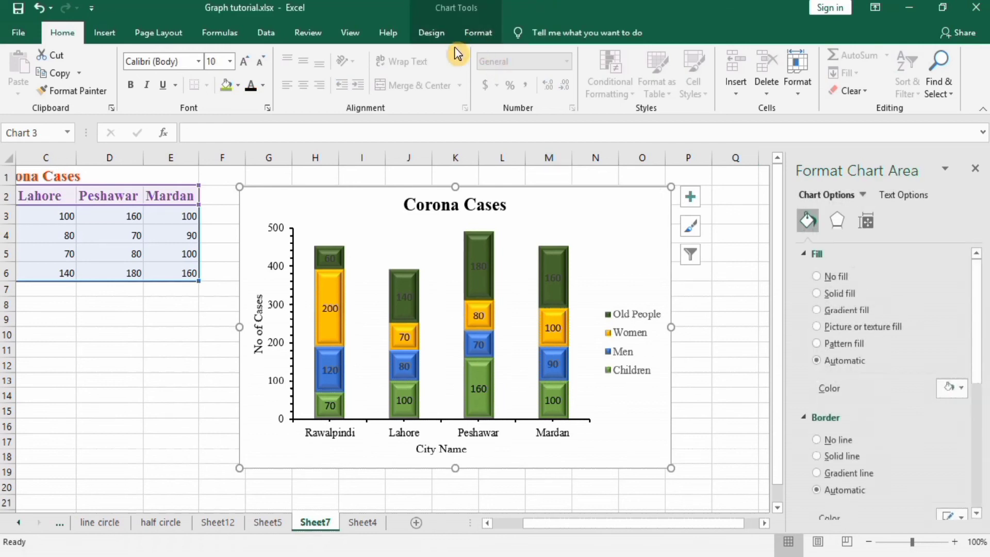
{"action": "left_click", "coordinate": [478, 34]}
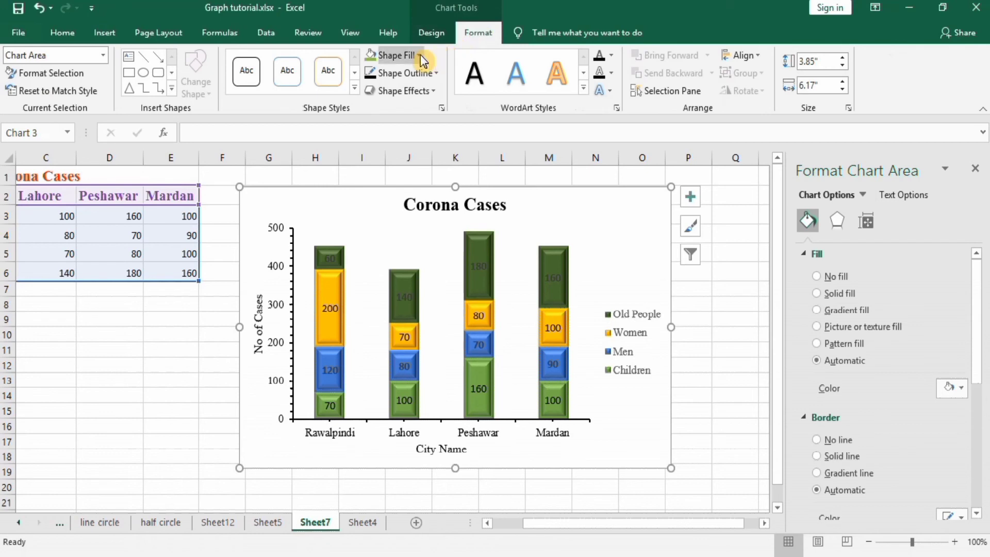
{"action": "left_click", "coordinate": [439, 74]}
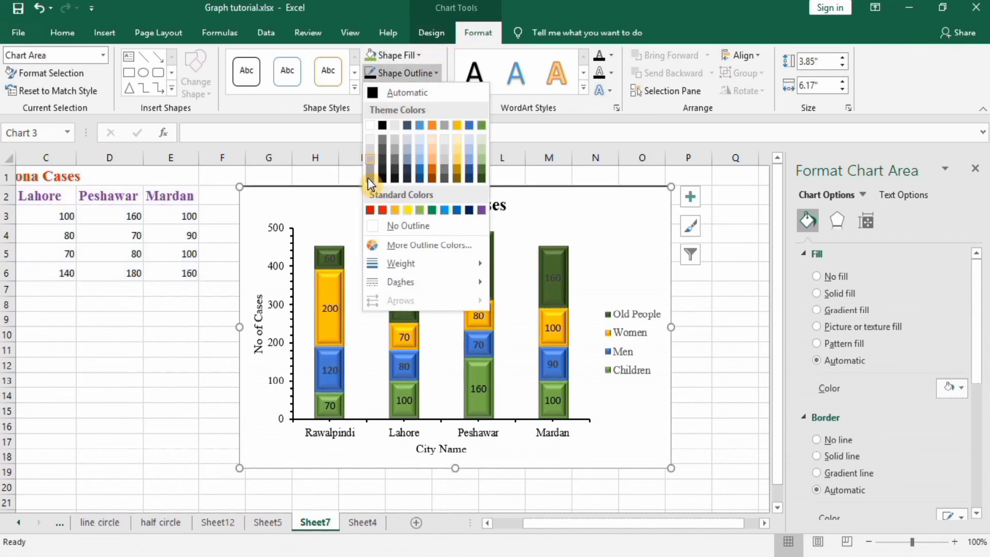
{"action": "mouse_move", "coordinate": [436, 263]}
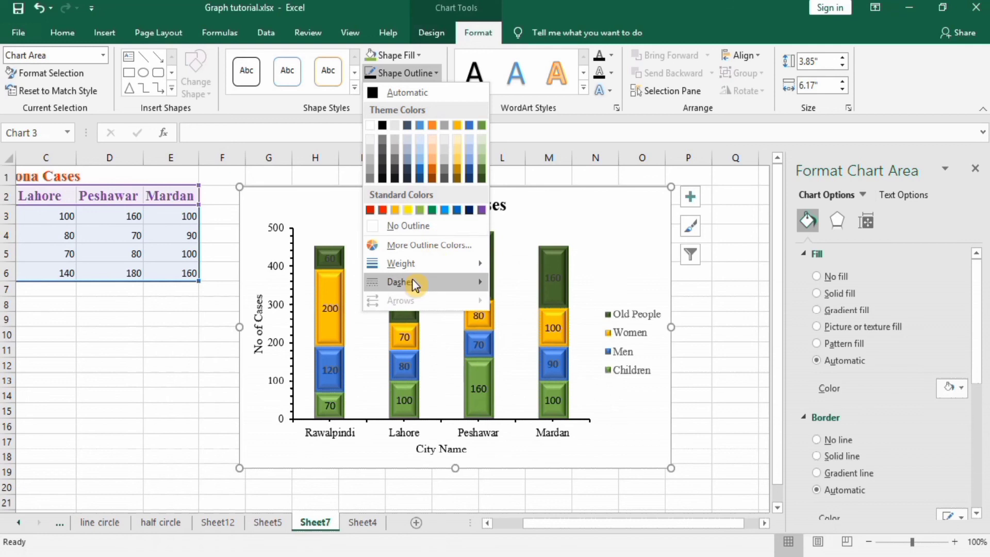
{"action": "mouse_move", "coordinate": [415, 282]}
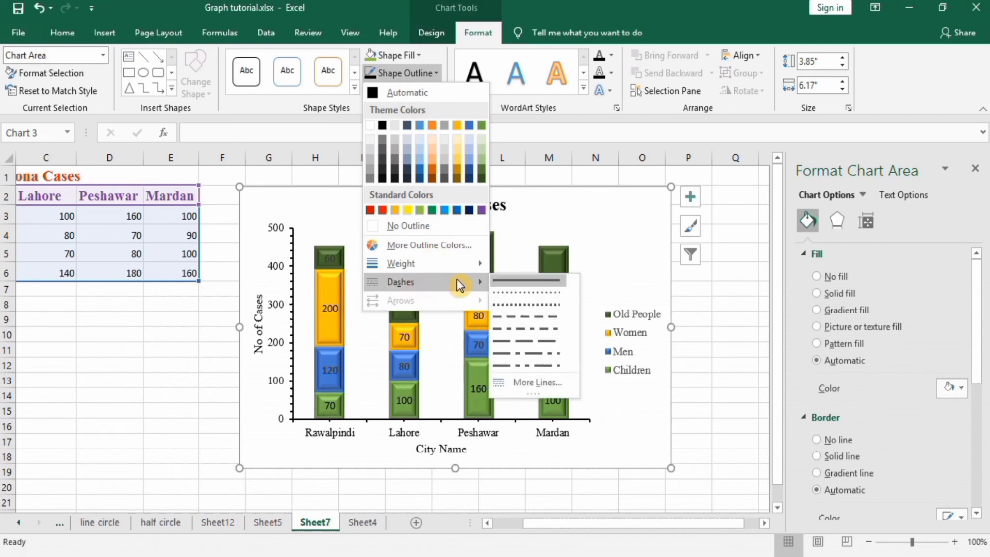
{"action": "left_click", "coordinate": [384, 127]}
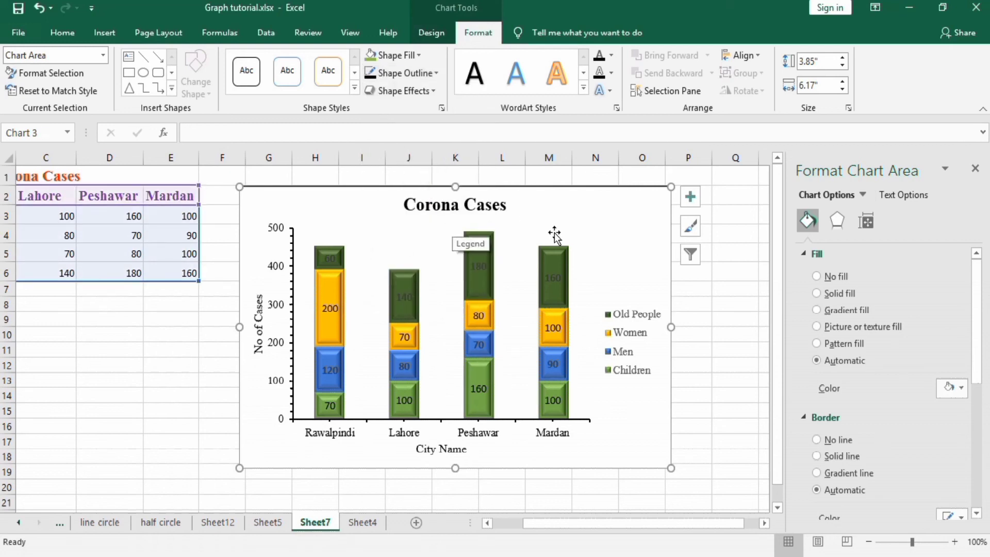
{"action": "left_click", "coordinate": [420, 55]}
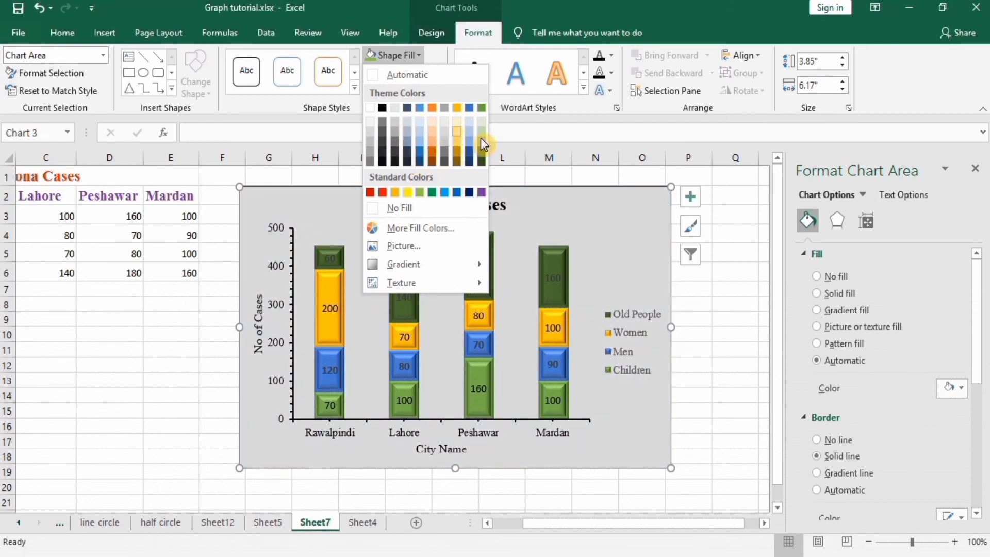
{"action": "left_click", "coordinate": [714, 300]}
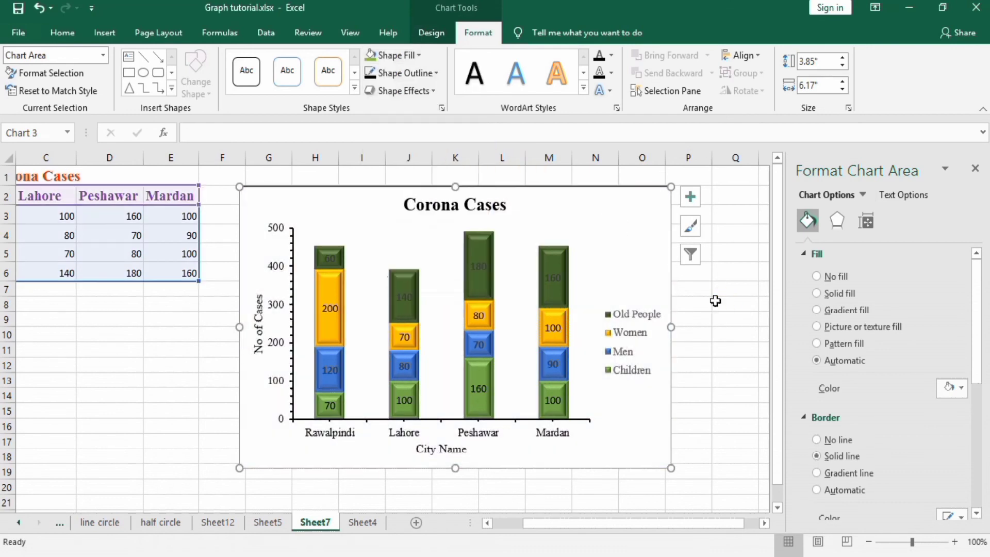